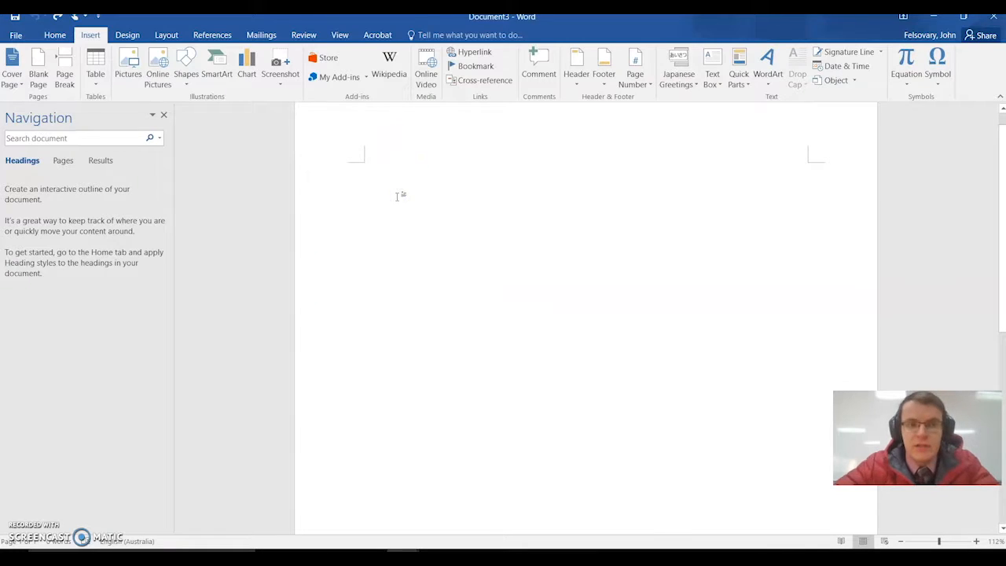
- Insert the Facet cover page and set its document title to "ASSESSMENT TASK 1"
{"action": "left_click", "coordinate": [11, 80]}
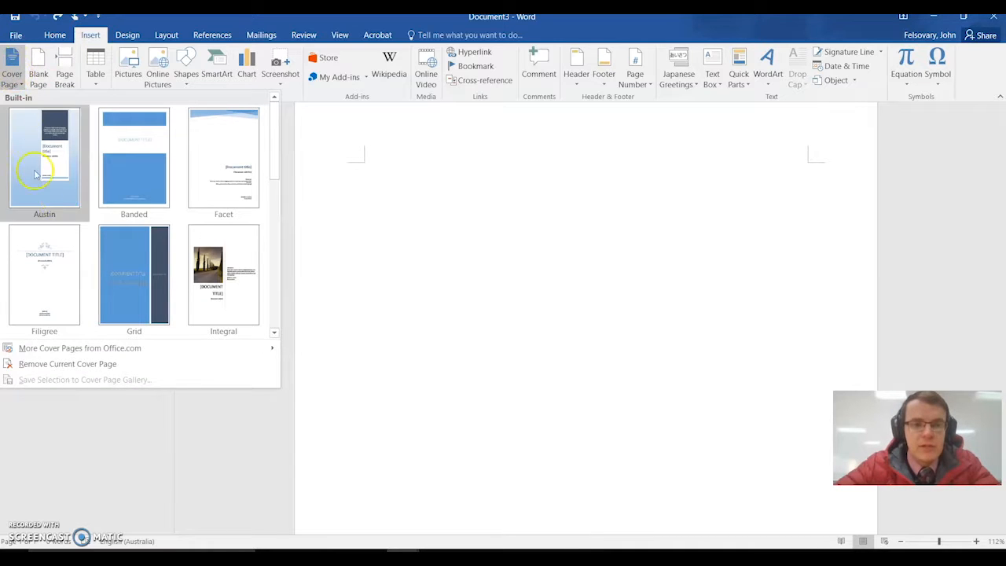
{"action": "left_click", "coordinate": [229, 174]}
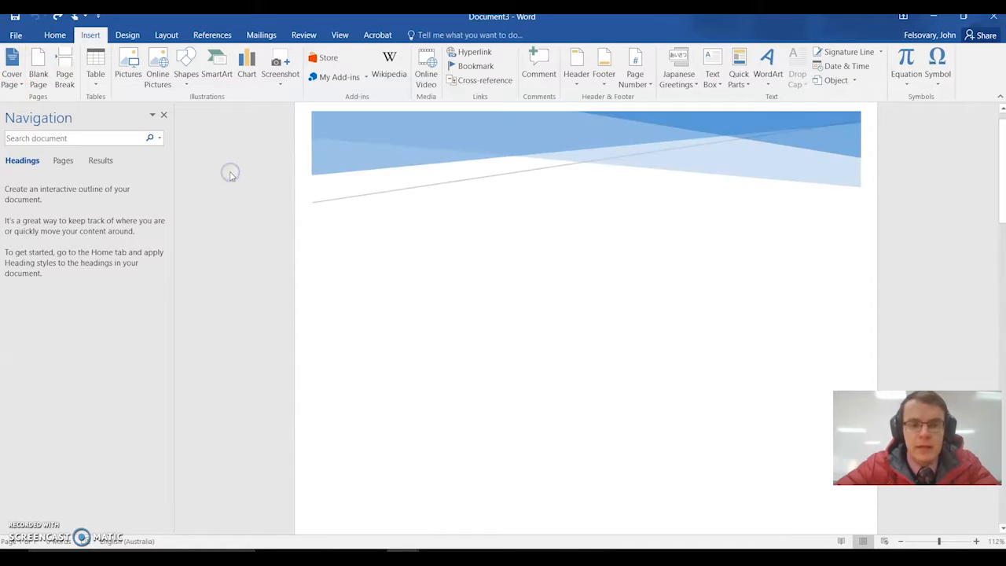
{"action": "scroll", "coordinate": [714, 325], "scroll_direction": "down", "scroll_amount": 3}
{"action": "scroll", "coordinate": [714, 325], "scroll_direction": "down", "scroll_amount": 1}
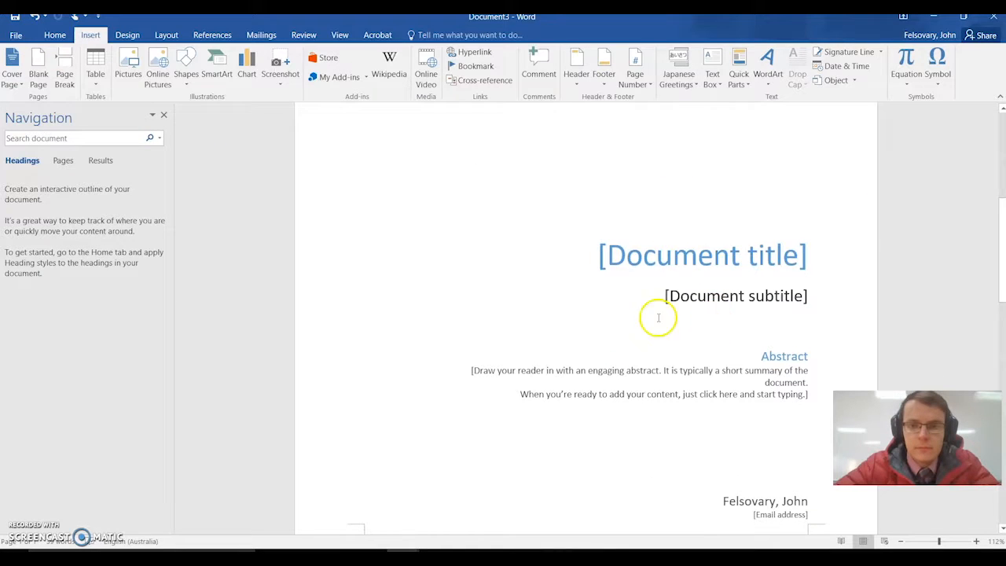
{"action": "left_click", "coordinate": [684, 253]}
{"action": "type", "text": "AS"}
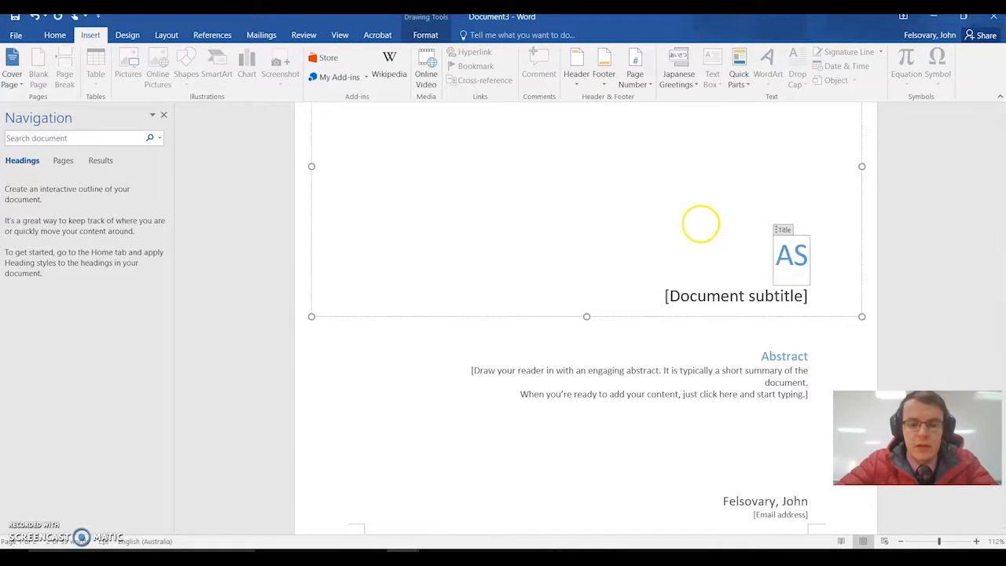
{"action": "type", "text": "SESSMENT TASK 1"}
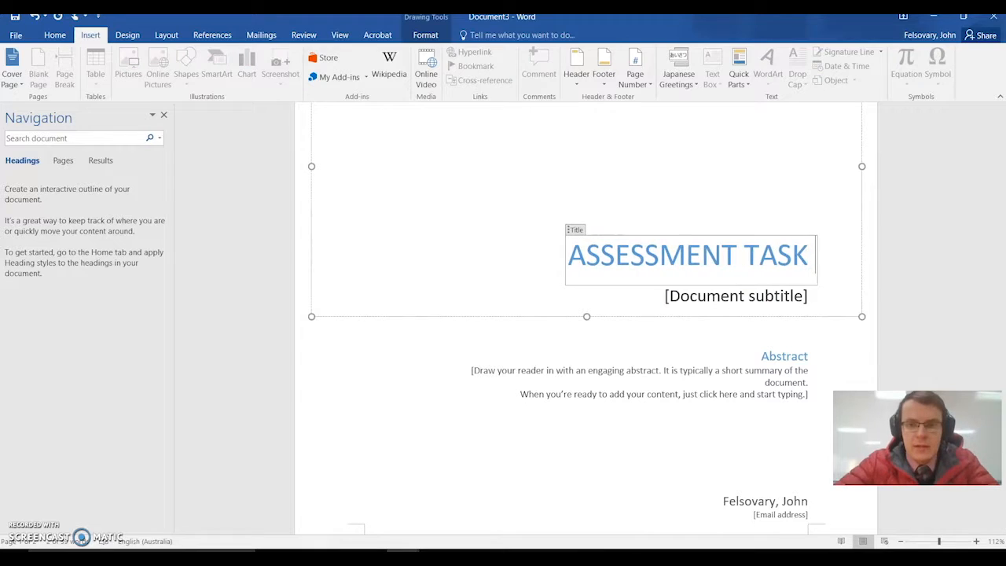
- Set the cover page's subtitle to "Favourite Food"
{"action": "left_click", "coordinate": [712, 292]}
{"action": "type", "text": "Favourite Food"}
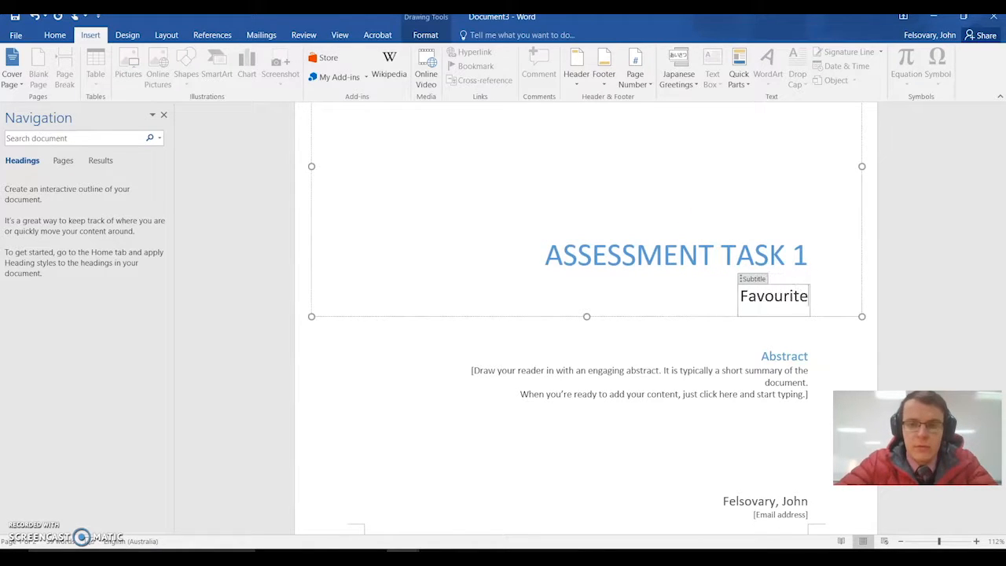
- Fill in the abstract with "This document contains instructions and marking rubric for students undertaking the assessment task 1 for Food 101"
{"action": "left_click", "coordinate": [750, 395]}
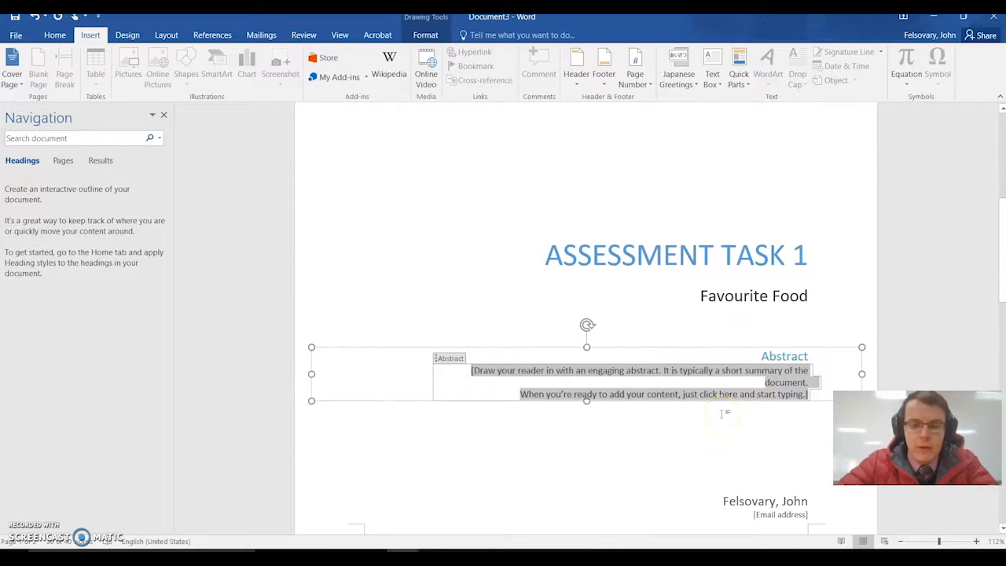
{"action": "type", "text": "This document contains instructions and marking rubric for students undertaking the assessment task 1"}
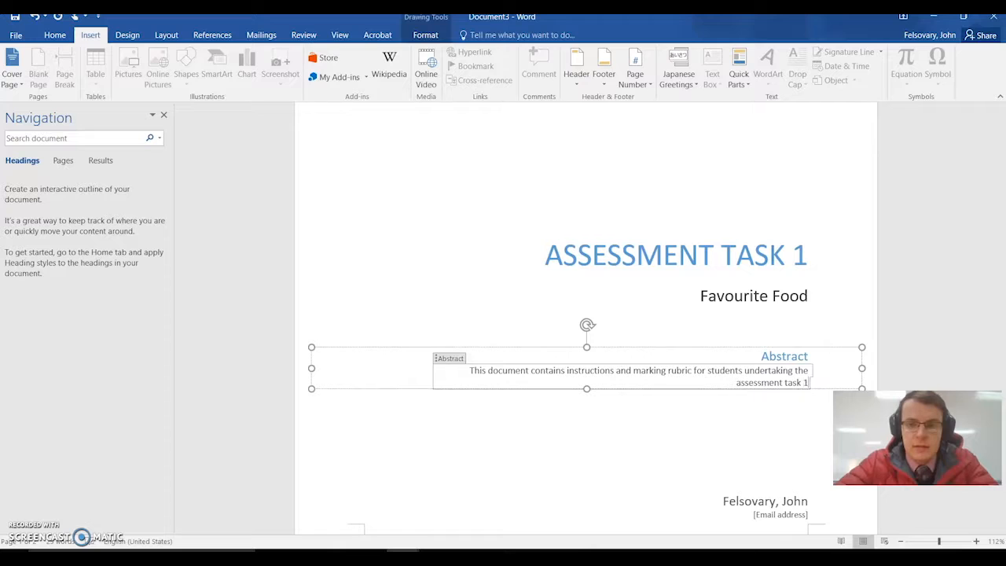
{"action": "type", "text": " for Food 101"}
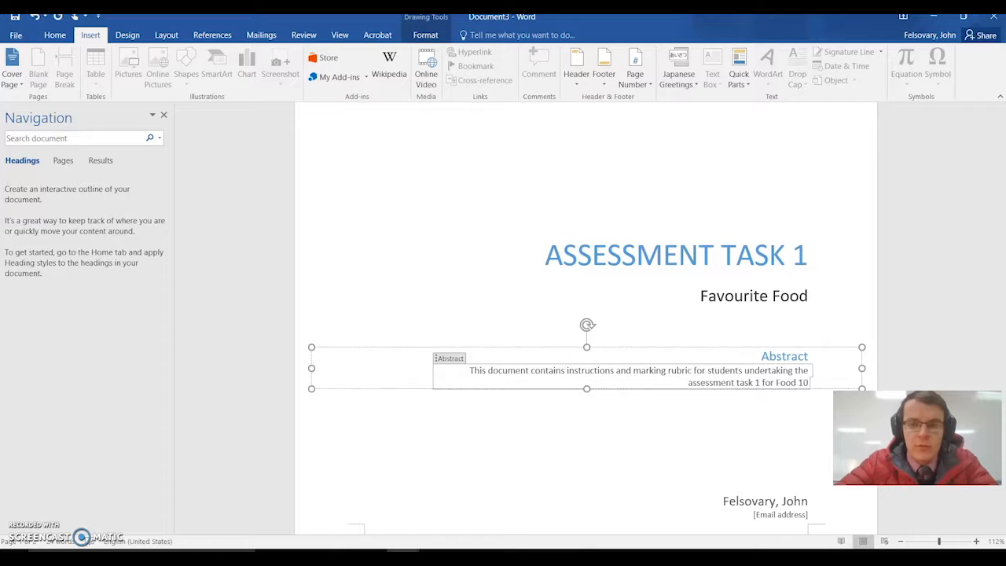
{"action": "left_click", "coordinate": [791, 499]}
{"action": "scroll", "coordinate": [772, 456], "scroll_direction": "down", "scroll_amount": 3}
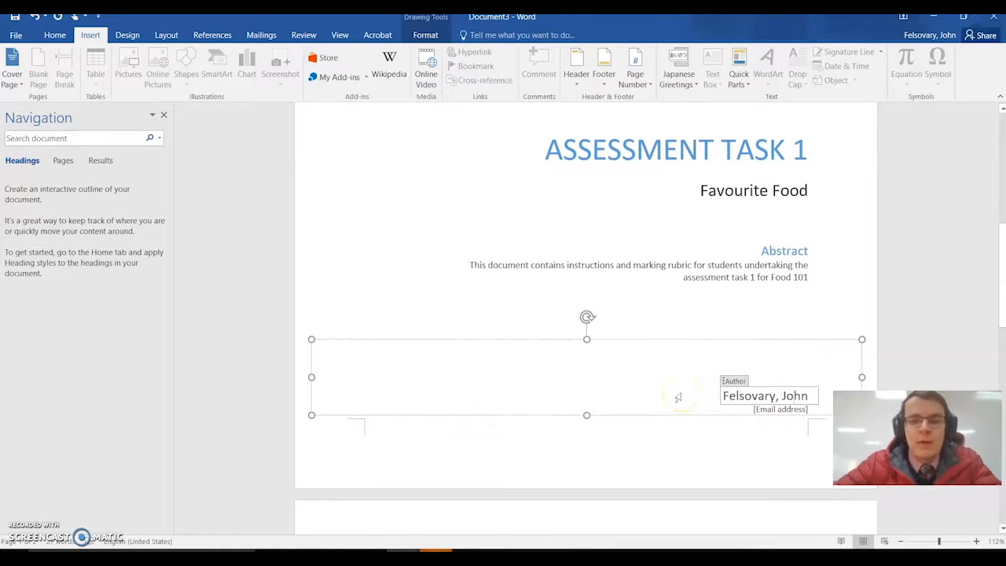
{"action": "scroll", "coordinate": [673, 379], "scroll_direction": "down", "scroll_amount": 1}
{"action": "scroll", "coordinate": [673, 379], "scroll_direction": "up", "scroll_amount": 2}
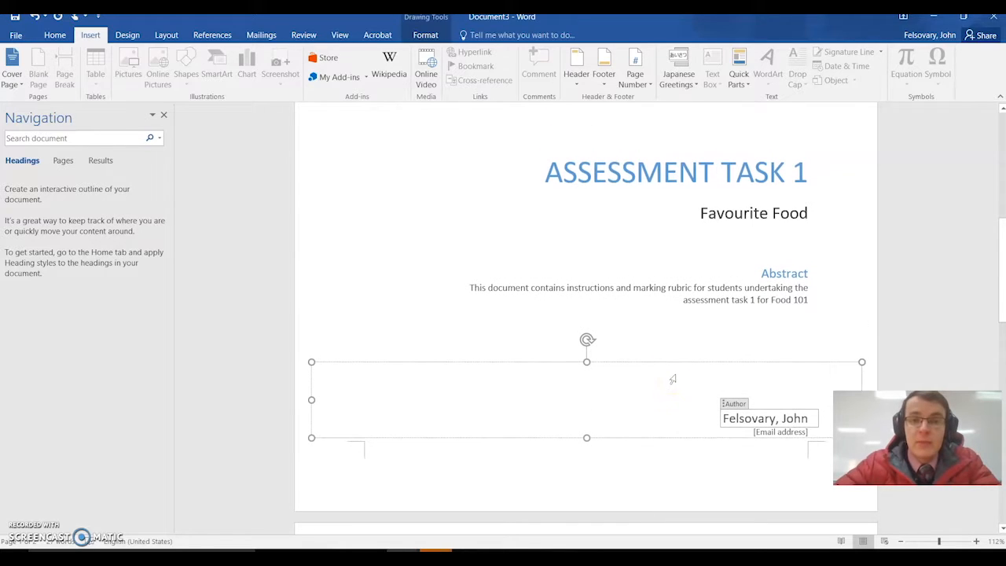
- Add a "Task Instructions" heading in the Heading 1 style at the start of the page after the cover
{"action": "scroll", "coordinate": [668, 385], "scroll_direction": "down", "scroll_amount": 3}
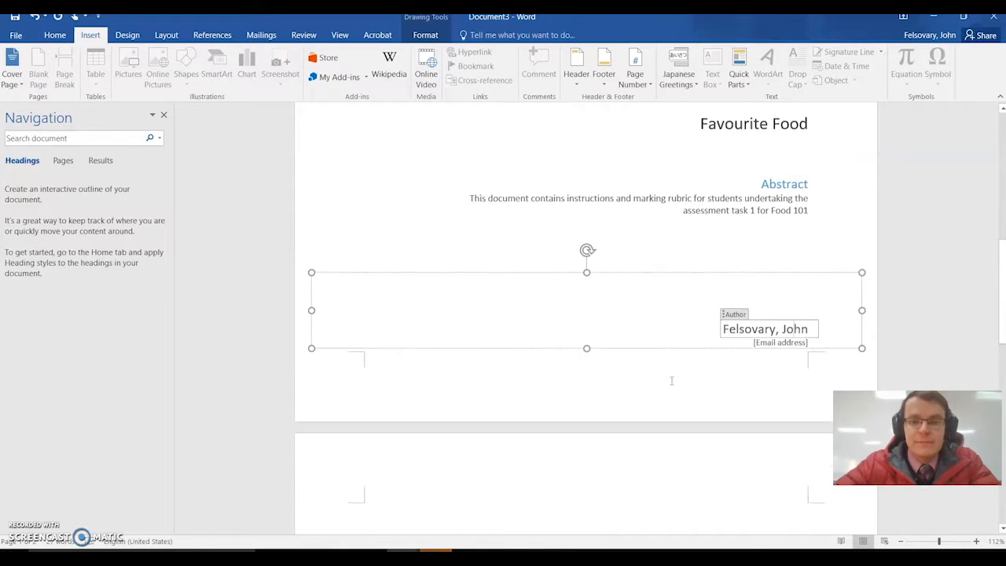
{"action": "left_click", "coordinate": [629, 448]}
{"action": "scroll", "coordinate": [647, 444], "scroll_direction": "down", "scroll_amount": 3}
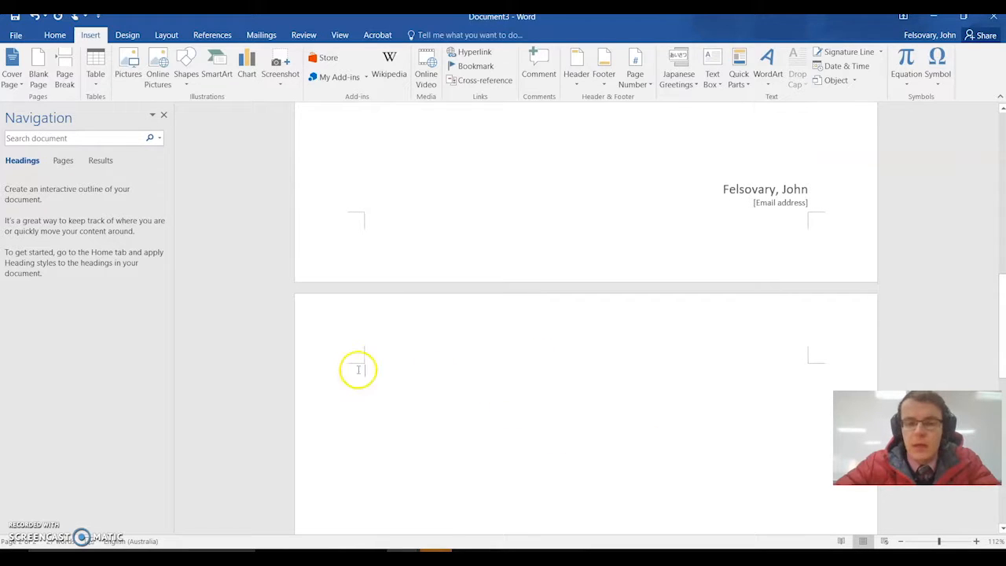
{"action": "left_click", "coordinate": [54, 36]}
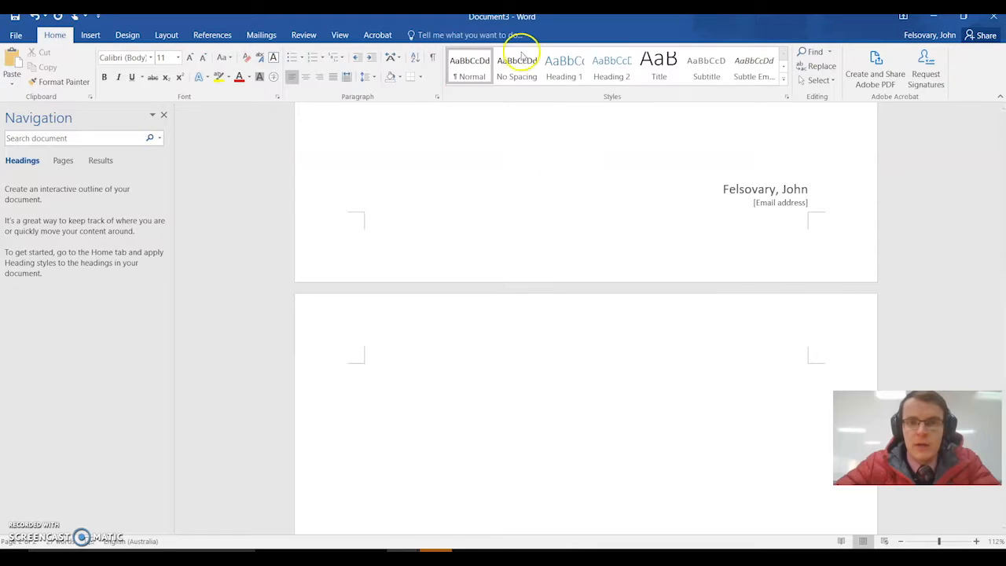
{"action": "left_click", "coordinate": [562, 68]}
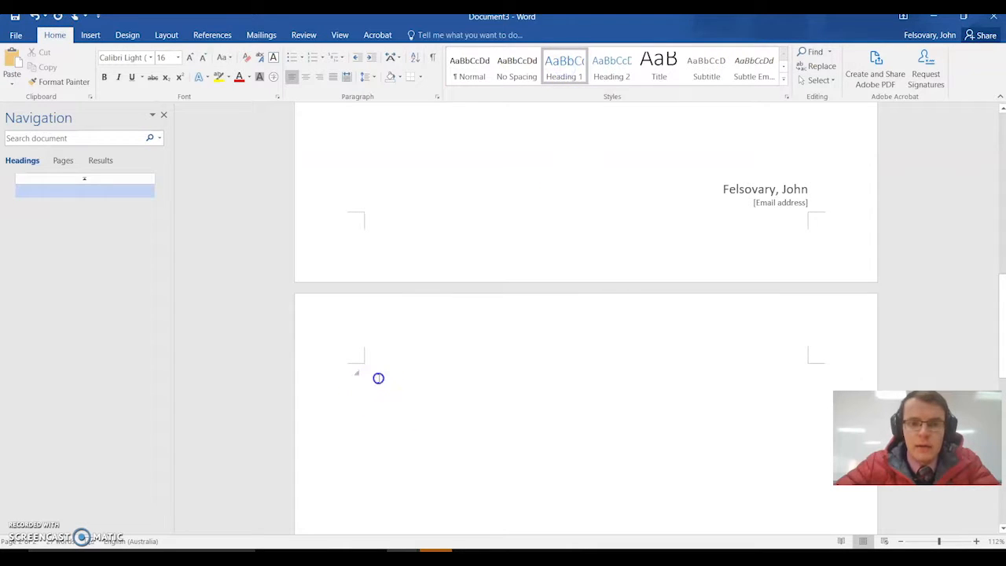
{"action": "type", "text": "Task Instructions"}
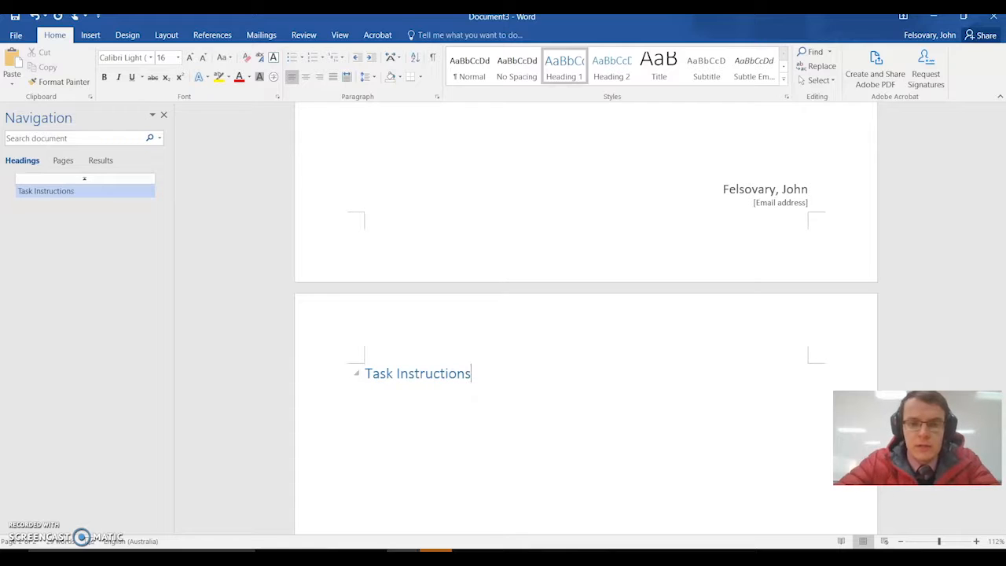
{"action": "key", "text": "Return"}
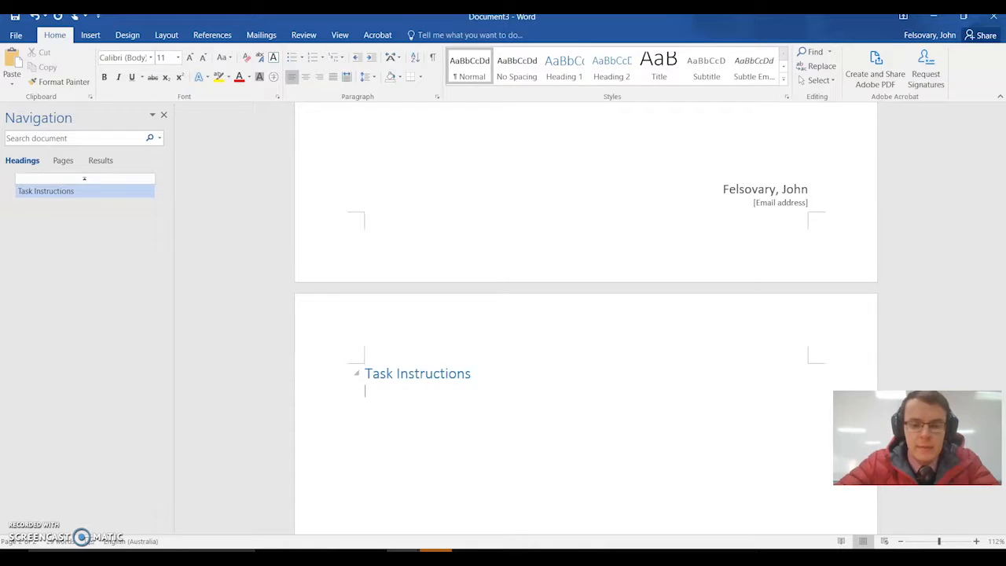
- Paste the copied placeholder paragraph four times as body text beneath the Task Instructions heading
{"action": "type", "text": "Quisque lacus velit, posuere sit amet arcu dignissim, rutrum ultricies libero. Nullam ullamcorper convallis justo nec consequat. Phasellus ut imperdiet metus. Donec sed aliquam nunc, a congue metus. Integer id faucibus metus, a commodo quam. Aliquam tempor, eros vitae ornare convallis, augue tellus sollicitudin lacus, non sodales purus tellus sed purus. Duis quis egestas sapien, quis euismod nibh. Ut gravida orci sit amet elit luctus, quis pellentesque elit ultricies. Cras vitae porttitor neque, vitae efficitur ante. Nullam in augue ut turpis pulvinar fringilla. Aenean posuere dui eget ligula auctor, vitae maximus dui laoreet. Lorem ipsum dolor sit amet, consectetur adipiscing elit."}
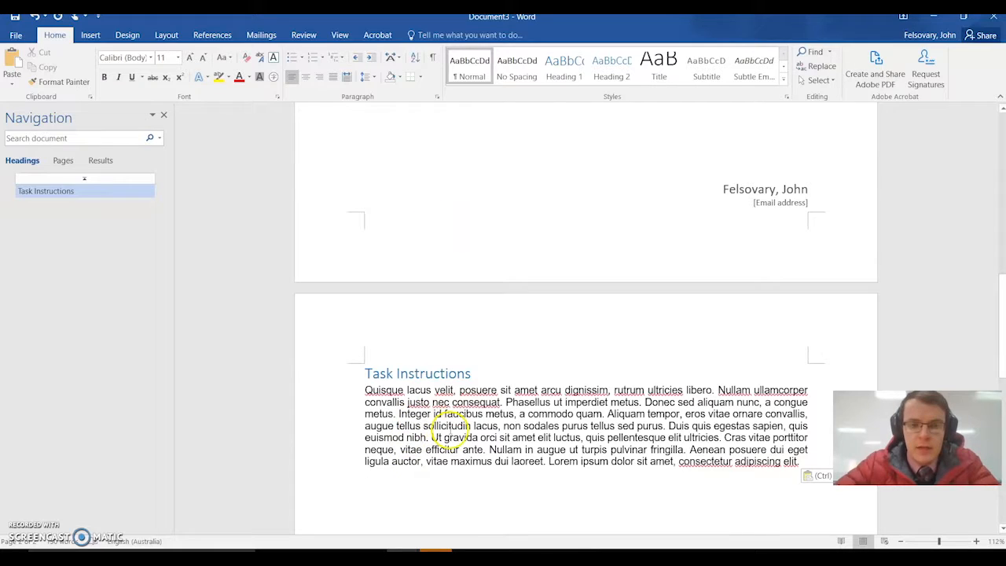
{"action": "key", "text": "Return"}
{"action": "type", "text": "Quisque lacus velit, posuere sit amet arcu dignissim, rutrum ultricies libero. Nullam ullamcorper convallis justo nec consequat. Phasellus ut imperdiet metus. Donec sed aliquam nunc, a congue metus. Integer id faucibus metus, a commodo quam. Aliquam tempor, eros vitae ornare convallis, augue tellus sollicitudin lacus, non sodales purus tellus sed purus. Duis quis egestas sapien, quis euismod nibh. Ut gravida orci sit amet elit luctus, quis pellentesque elit ultricies. Cras vitae porttitor neque, vitae efficitur ante. Nullam in augue ut turpis pulvinar fringilla. Aenean posuere dui eget ligula auctor, vitae maximus dui laoreet. Lorem ipsum dolor sit amet, consectetur adipiscing elit."}
{"action": "key", "text": "Return"}
{"action": "type", "text": "Quisque lacus velit, posuere sit amet arcu dignissim, rutrum ultricies libero. Nullam ullamcorper convallis justo nec consequat. Phasellus ut imperdiet metus. Donec sed aliquam nunc, a congue metus. Integer id faucibus metus, a commodo quam. Aliquam tempor, eros vitae ornare convallis, augue tellus sollicitudin lacus, non sodales purus tellus sed purus. Duis quis egestas sapien, quis euismod nibh. Ut gravida orci sit amet elit luctus, quis pellentesque elit ultricies. Cras vitae porttitor neque, vitae efficitur ante. Nullam in augue ut turpis pulvinar fringilla. Aenean posuere dui eget ligula auctor, vitae maximus dui laoreet. Lorem ipsum dolor sit amet, consectetur adipiscing elit."}
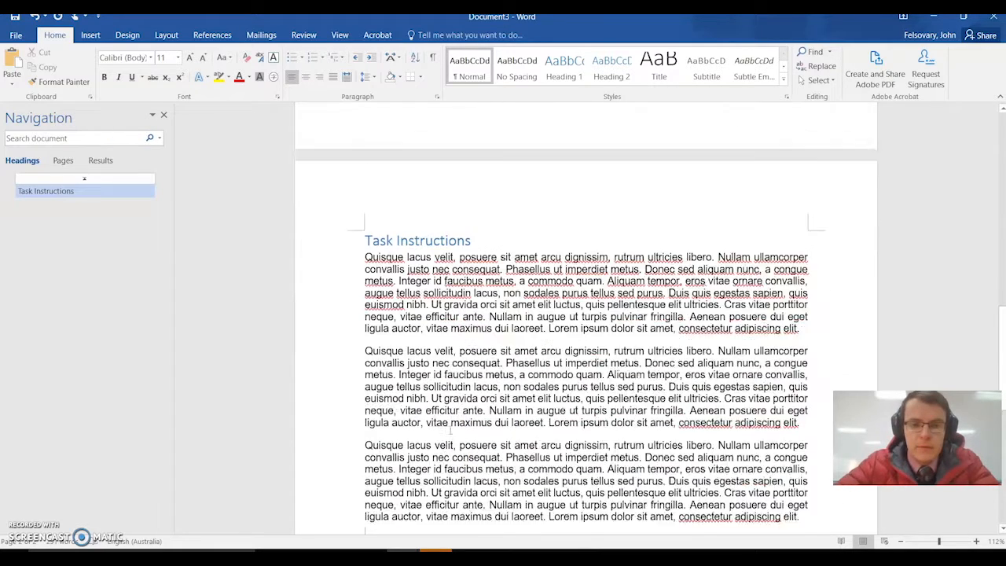
{"action": "key", "text": "Return"}
{"action": "type", "text": "Quisque lacus velit, posuere sit amet arcu dignissim, rutrum ultricies libero. Nullam ullamcorper convallis justo nec consequat. Phasellus ut imperdiet metus. Donec sed aliquam nunc, a congue metus. Integer id faucibus metus, a commodo quam. Aliquam tempor, eros vitae ornare convallis, augue tellus sollicitudin lacus, non sodales purus tellus sed purus. Duis quis egestas sapien, quis euismod nibh. Ut gravida orci sit amet elit luctus, quis pellentesque elit ultricies. Cras vitae porttitor neque, vitae efficitur ante. Nullam in augue ut turpis pulvinar fringilla. Aenean posuere dui eget ligula auctor, vitae maximus dui laoreet. Lorem ipsum dolor sit amet, consectetur adipiscing elit."}
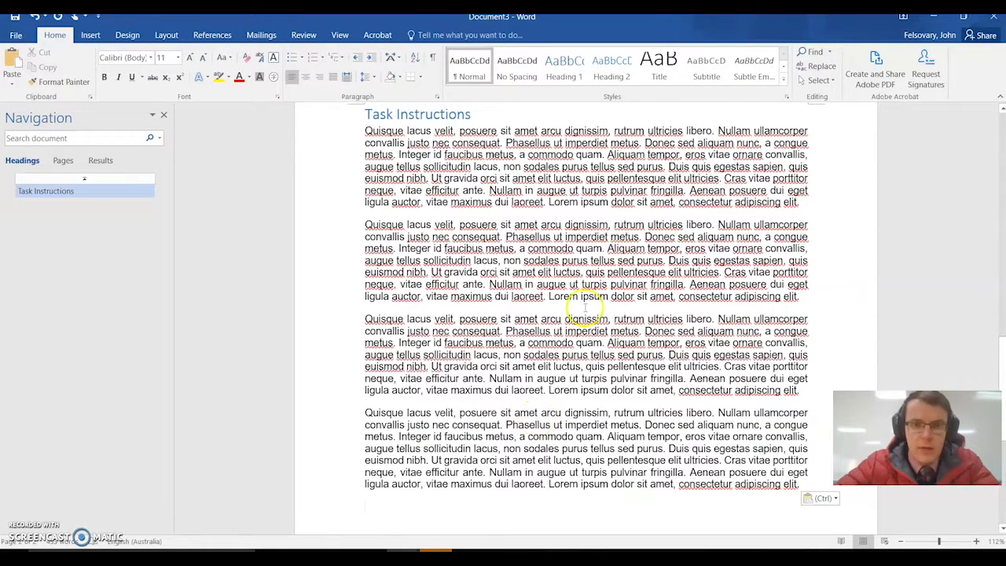
- Add a "Submission Requirements" subheading in the Heading 2 style after the Task Instructions text
{"action": "left_click", "coordinate": [605, 69]}
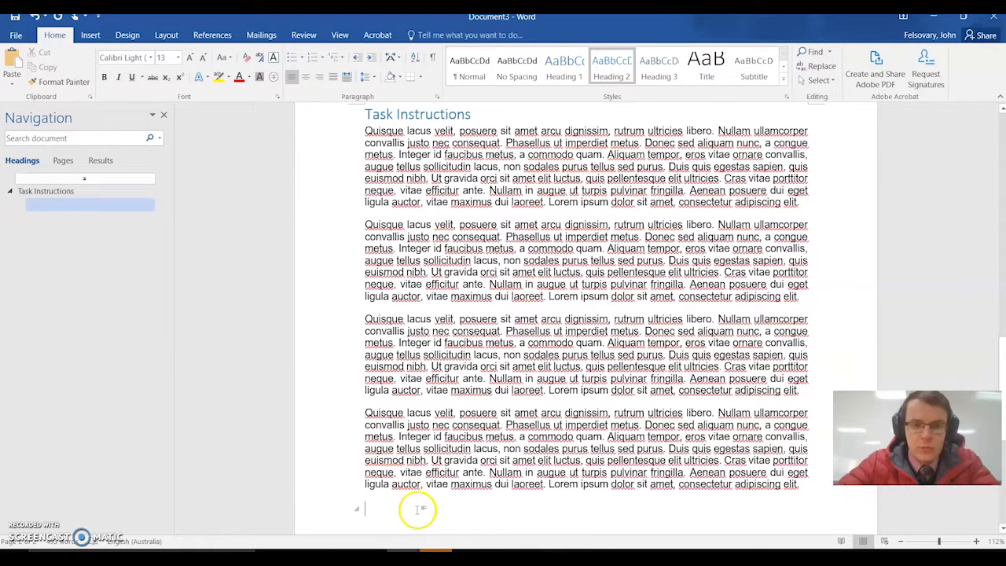
{"action": "type", "text": "M"}
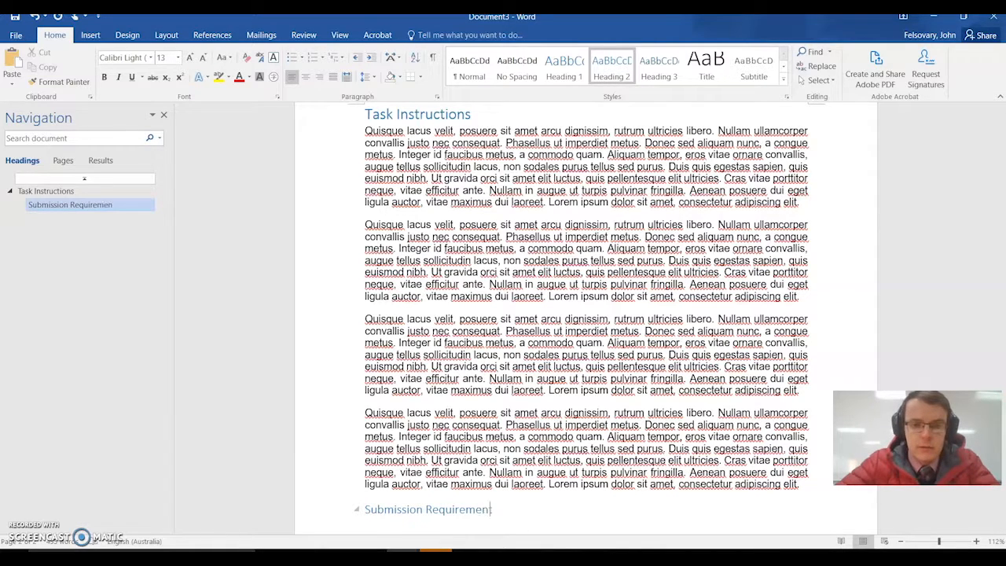
{"action": "left_click", "coordinate": [486, 511]}
{"action": "key", "text": "Return"}
- Paste the copied placeholder paragraph three times as body text beneath the Submission Requirements subheading
{"action": "type", "text": "Quisque lacus velit, posuere sit amet arcu dignissim, rutrum ultricies libero. Nullam ullamcorper convallis justo nec consequat. Phasellus ut imperdiet metus. Donec sed aliquam nunc, a congue metus. Integer id faucibus metus, a commodo quam. Aliquam tempor, eros vitae ornare convallis, augue tellus sollicitudin lacus, non sodales purus tellus sed purus. Duis quis egestas sapien, quis euismod nibh. Ut gravida orci sit amet elit luctus, quis pellentesque elit ultricies. Cras vitae porttitor neque, vitae efficitur ante. Nullam in augue ut turpis pulvinar fringilla. Aenean posuere dui eget ligula auctor, vitae maximus dui laoreet. Lorem ipsum dolor sit amet, consectetur adipiscing elit."}
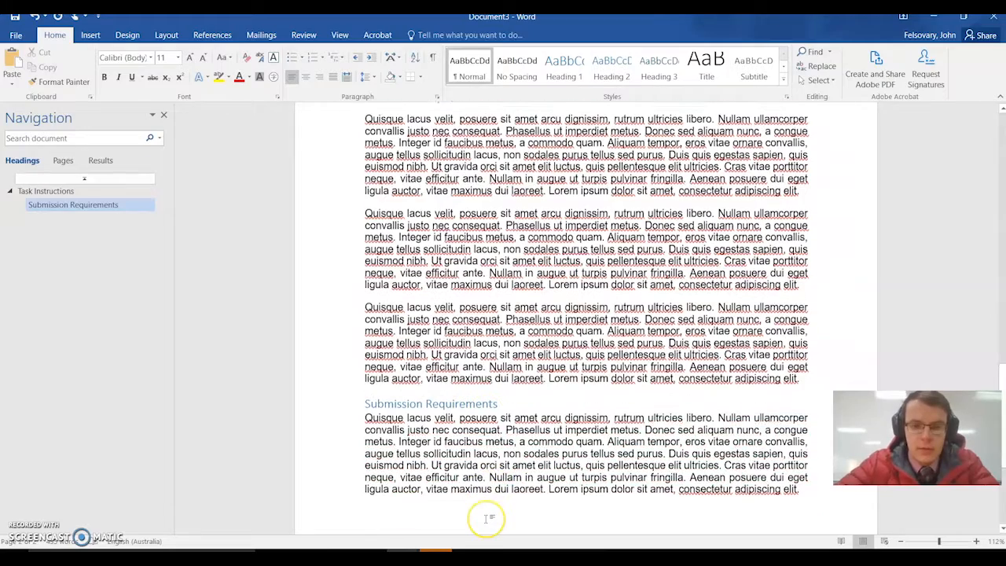
{"action": "key", "text": "Return"}
{"action": "type", "text": "Quisque lacus velit, posuere sit amet arcu dignissim, rutrum ultricies libero. Nullam ullamcorper convallis justo nec consequat. Phasellus ut imperdiet metus. Donec sed aliquam nunc, a congue metus. Integer id faucibus metus, a commodo quam. Aliquam tempor, eros vitae ornare convallis, augue tellus sollicitudin lacus, non sodales purus tellus sed purus. Duis quis egestas sapien, quis euismod nibh. Ut gravida orci sit amet elit luctus, quis pellentesque elit ultricies. Cras vitae porttitor neque, vitae efficitur ante. Nullam in augue ut turpis pulvinar fringilla. Aenean posuere dui eget ligula auctor, vitae maximus dui laoreet. Lorem ipsum dolor sit amet, consectetur adipiscing elit."}
{"action": "type", "text": "Quisque lacus velit, posuere sit amet arcu dignissim, rutrum ultricies libero. Nullam ullamcorper convallis justo nec consequat. Phasellus ut imperdiet metus. Donec sed aliquam nunc, a congue metus. Integer id faucibus metus, a commodo quam. Aliquam tempor, eros vitae ornare convallis, augue tellus sollicitudin lacus, non sodales purus tellus sed purus. Duis quis egestas sapien, quis euismod nibh. Ut gravida orci sit amet elit luctus, quis pellentesque elit ultricies. Cras vitae porttitor neque, vitae efficitur ante. Nullam in augue ut turpis pulvinar fringilla. Aenean posuere dui eget ligula auctor, vitae maximus dui laoreet. Lorem ipsum dolor sit amet, consectetur adipiscing elit."}
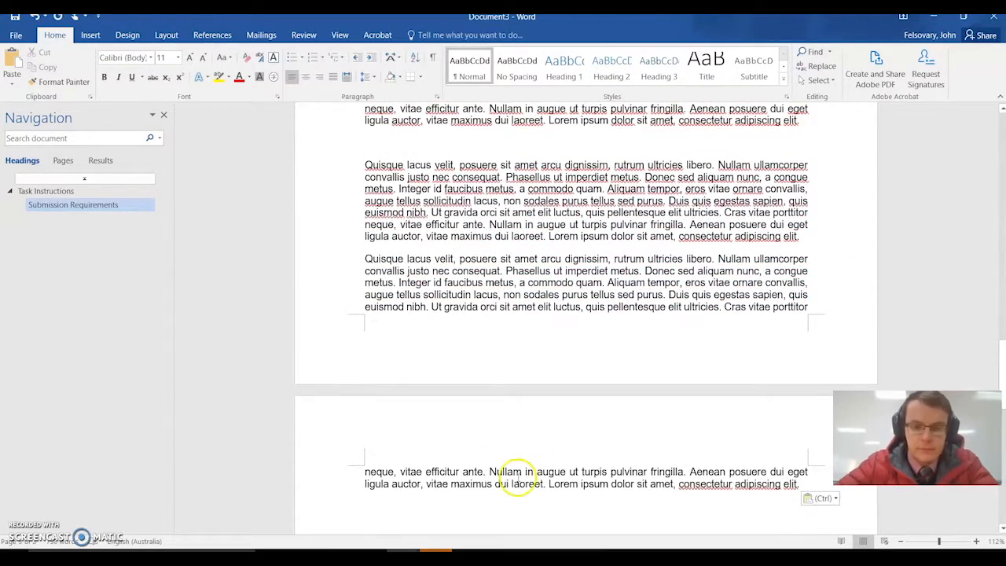
- Add a "Marking Rubric" heading in the Heading 1 style after the Submission Requirements text
{"action": "scroll", "coordinate": [503, 479], "scroll_direction": "down", "scroll_amount": 3}
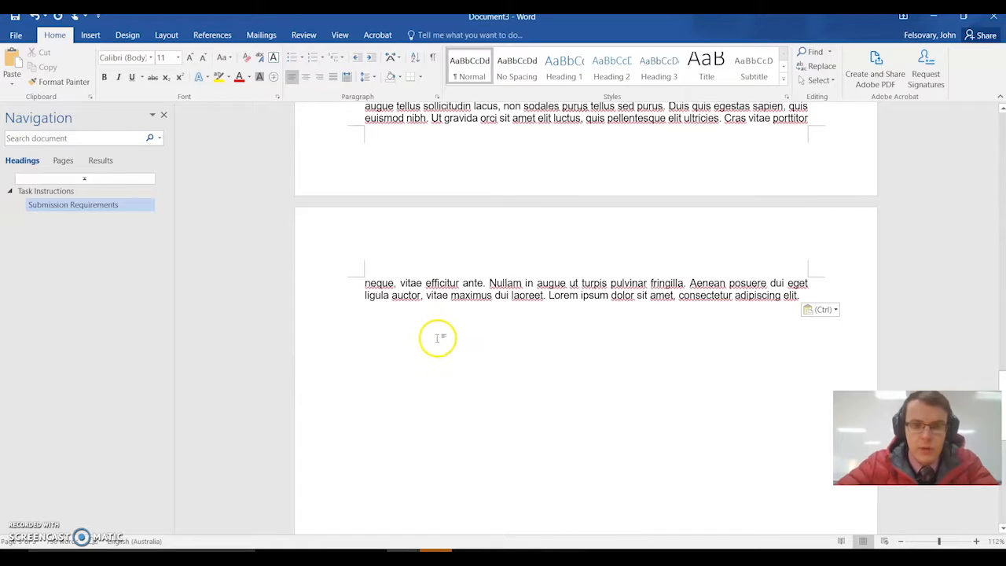
{"action": "left_click", "coordinate": [564, 68]}
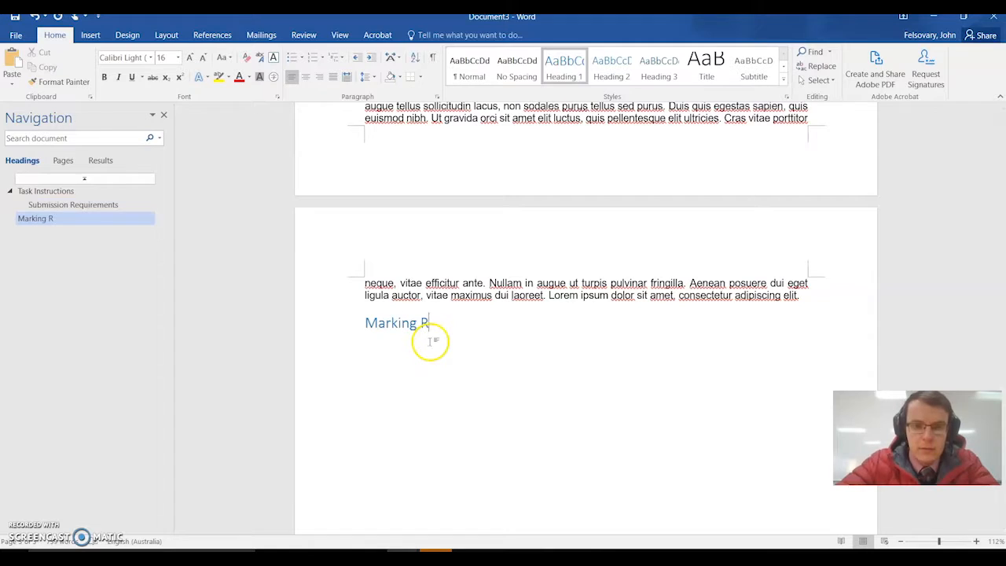
{"action": "type", "text": "Marking Rubric"}
{"action": "key", "text": "Return"}
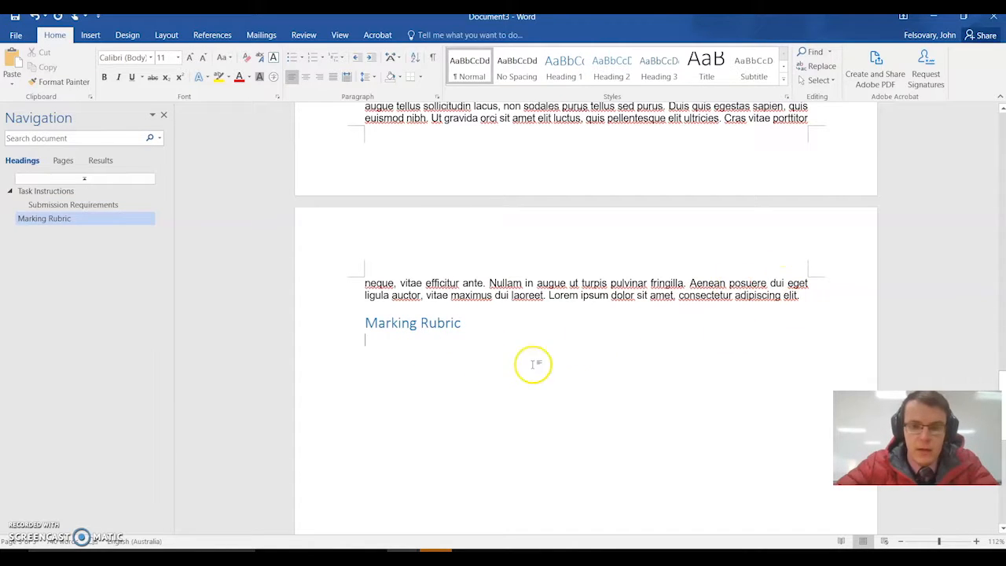
{"action": "left_click", "coordinate": [427, 315]}
{"action": "left_click", "coordinate": [350, 321]}
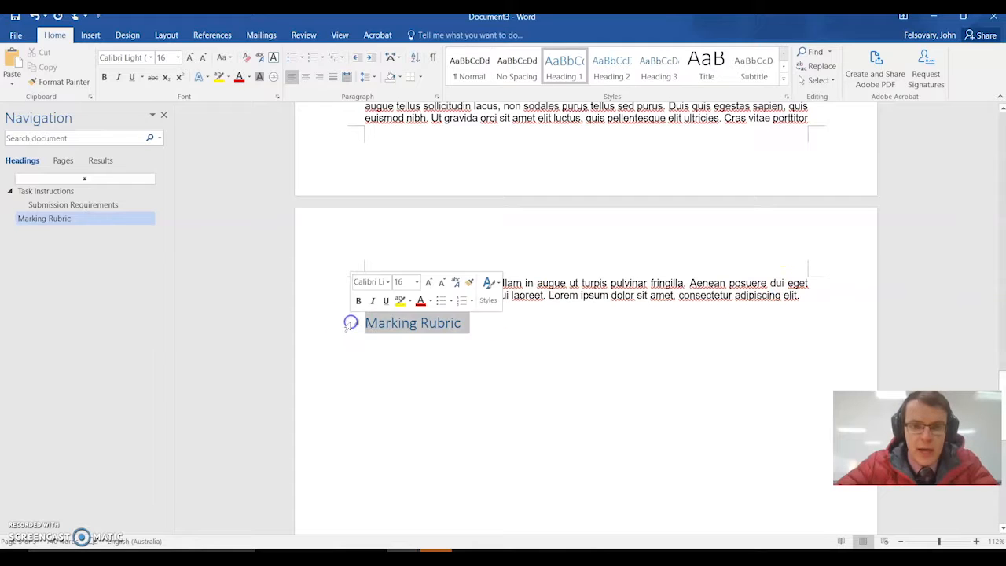
{"action": "left_click", "coordinate": [534, 356]}
- Insert blank lines between the Submission Requirements text and the Marking Rubric heading until the heading moves onto a new page
{"action": "left_click", "coordinate": [546, 307]}
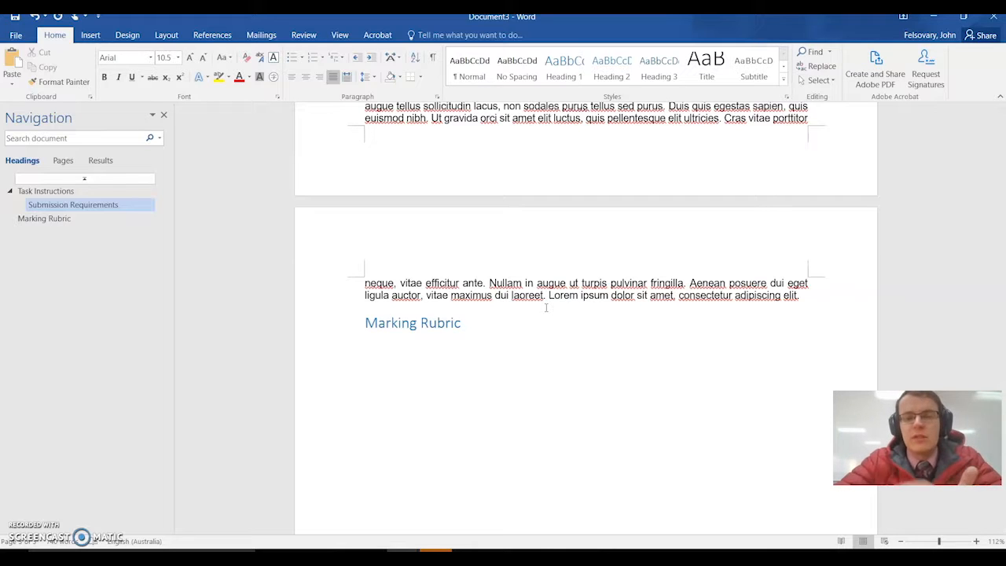
{"action": "left_click", "coordinate": [772, 280]}
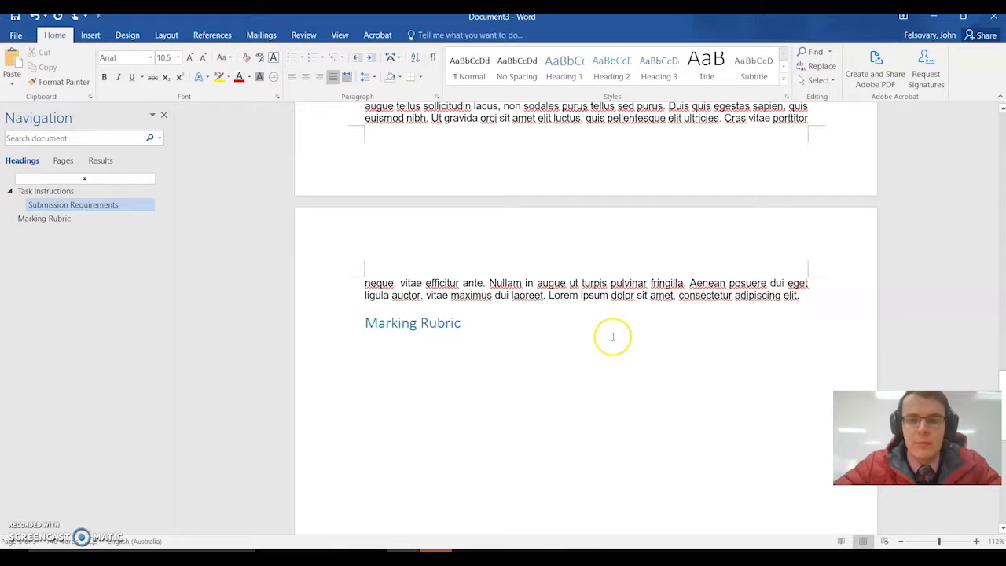
{"action": "key", "text": "Return"}
{"action": "key", "text": "Return"}
{"action": "key", "text": "Return"}
{"action": "key", "text": "Return"}
{"action": "key", "text": "Return"}
{"action": "key", "text": "Return"}
{"action": "key", "text": "Return"}
{"action": "key", "text": "Return"}
{"action": "key", "text": "Return"}
{"action": "key", "text": "Return"}
{"action": "key", "text": "Return"}
{"action": "key", "text": "Return"}
{"action": "key", "text": "Return"}
{"action": "key", "text": "Return"}
{"action": "key", "text": "Return"}
{"action": "key", "text": "Return"}
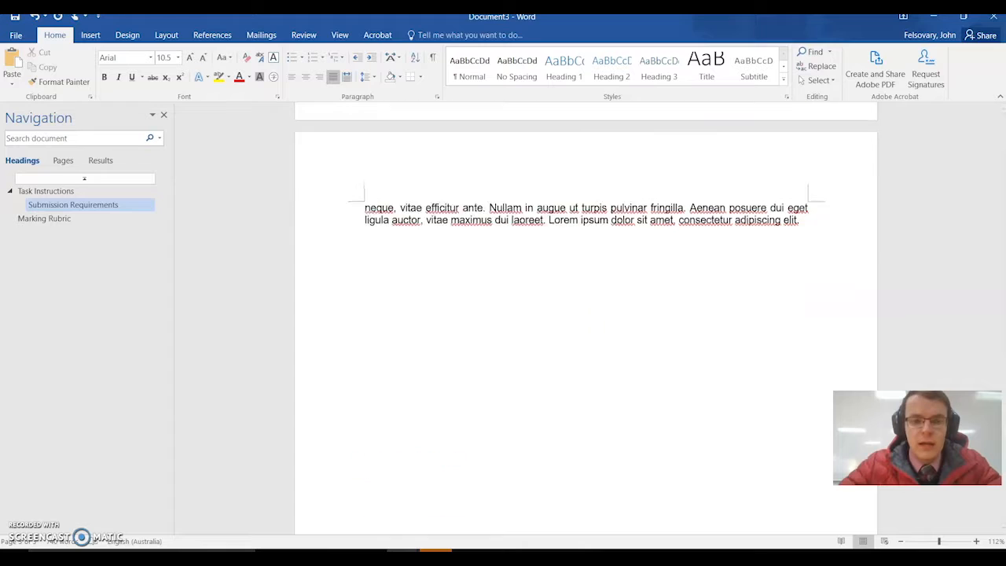
{"action": "key", "text": "Return"}
{"action": "key", "text": "Return"}
{"action": "key", "text": "Return"}
{"action": "key", "text": "Return"}
{"action": "key", "text": "Return"}
{"action": "key", "text": "Return"}
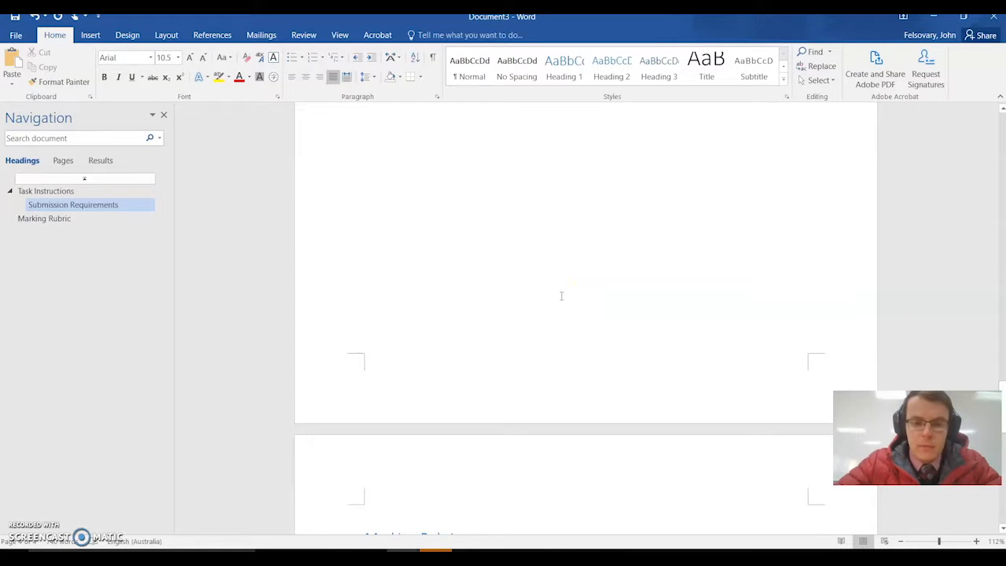
{"action": "key", "text": "Delete"}
- Paste another copy of the placeholder paragraph at the end of the Submission Requirements text, above the blank lines
{"action": "left_click", "coordinate": [424, 303]}
{"action": "scroll", "coordinate": [469, 231], "scroll_direction": "up", "scroll_amount": 10}
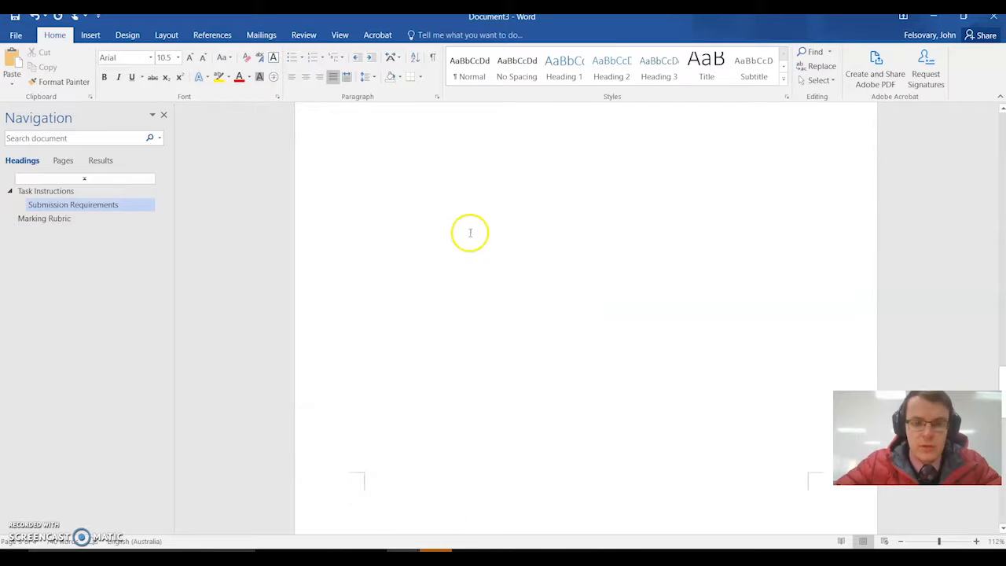
{"action": "type", "text": "Quisque lacus velit, posuere sit amet arcu dignissim, rutrum ultricies libero. Nullam ullamcorper convallis justo nec consequat. Phasellus ut imperdiet metus. Donec sed aliquam nunc, a congue metus. Integer id faucibus metus, a commodo quam. Aliquam tempor, eros vitae ornare convallis, augue tellus sollicitudin lacus, non sodales purus tellus sed purus. Duis quis egestas sapien, quis euismod nibh. Ut gravida orci sit amet elit luctus, quis pellentesque elit ultricies. Cras vitae porttitor neque, vitae efficitur ante. Nullam in augue ut turpis pulvinar fringilla. Aenean posuere dui eget ligula auctor, vitae maximus dui laoreet. Lorem ipsum dolor sit amet, consectetur adipiscing elit."}
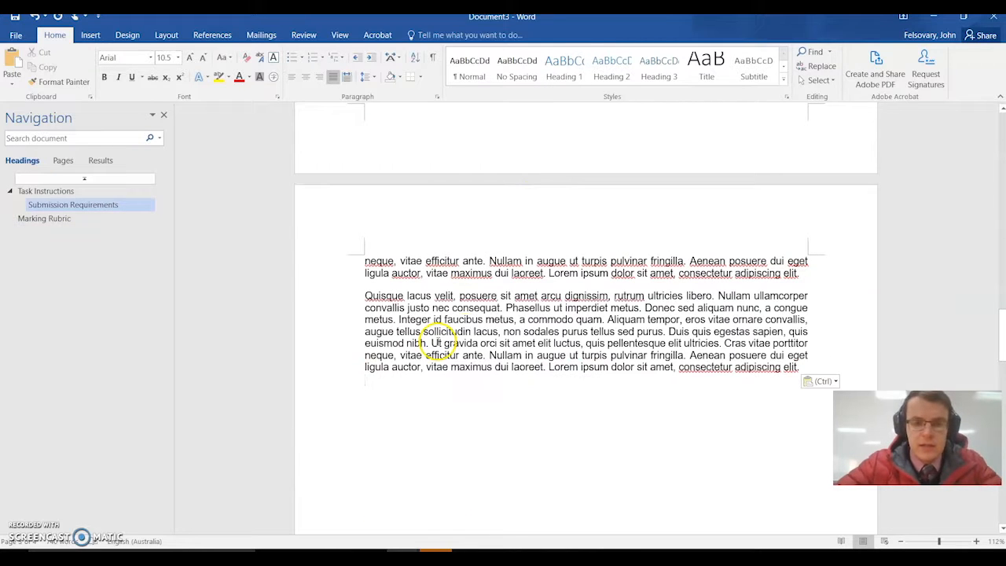
{"action": "scroll", "coordinate": [500, 367], "scroll_direction": "up", "scroll_amount": 3}
{"action": "scroll", "coordinate": [500, 367], "scroll_direction": "down", "scroll_amount": 15}
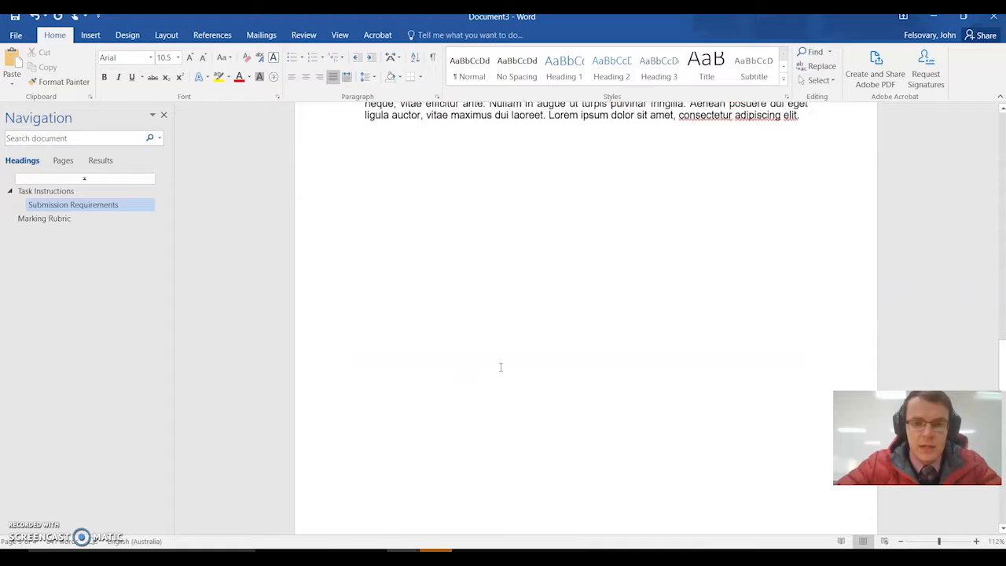
- Delete all the blank lines above the Marking Rubric heading so it sits directly below the Submission Requirements text
{"action": "scroll", "coordinate": [500, 367], "scroll_direction": "down", "scroll_amount": 1}
{"action": "left_click", "coordinate": [388, 267]}
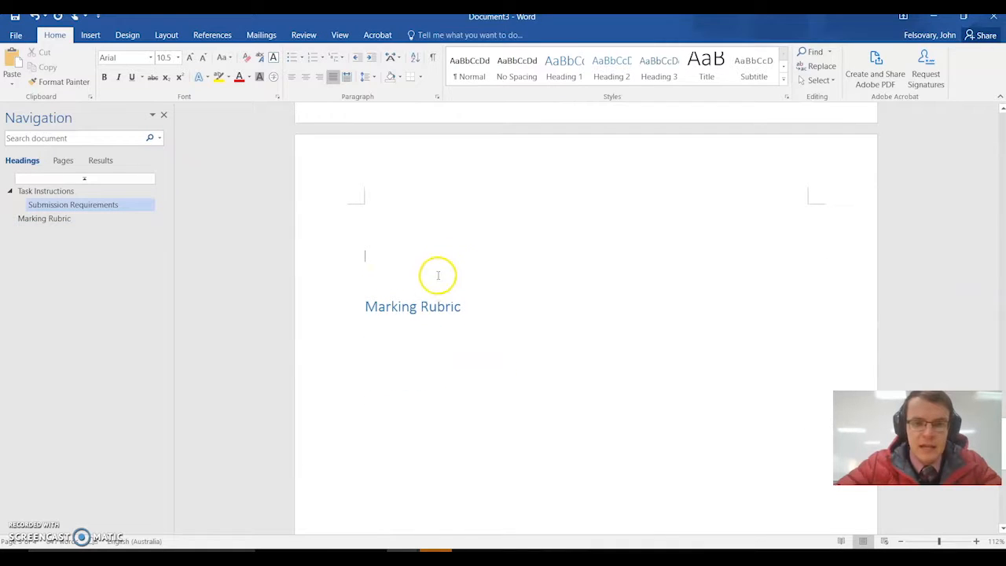
{"action": "key", "text": "BackSpace"}
{"action": "key", "text": "BackSpace"}
{"action": "key", "text": "BackSpace"}
{"action": "key", "text": "BackSpace"}
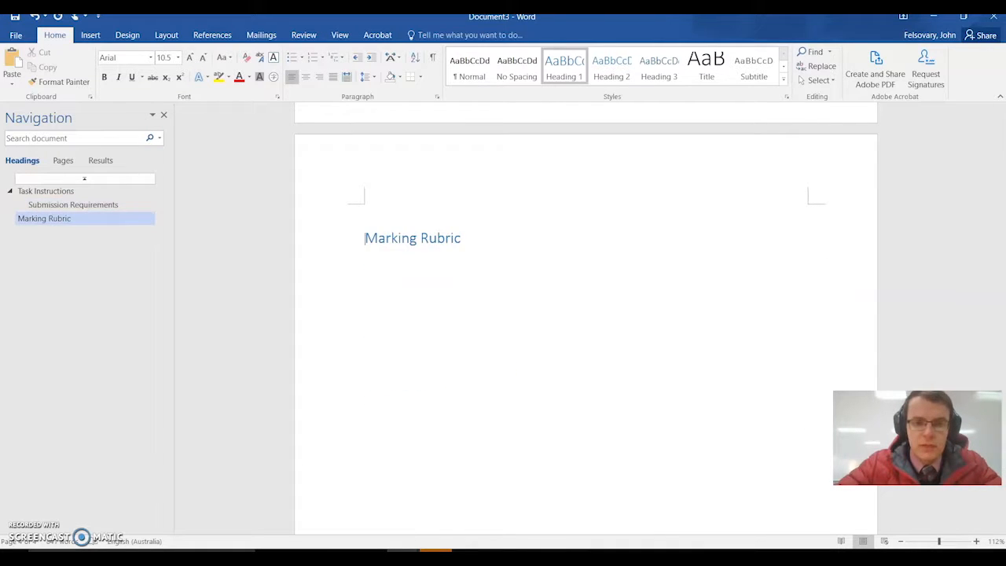
{"action": "key", "text": "BackSpace"}
{"action": "key", "text": "BackSpace"}
{"action": "key", "text": "BackSpace"}
{"action": "key", "text": "BackSpace"}
{"action": "key", "text": "BackSpace"}
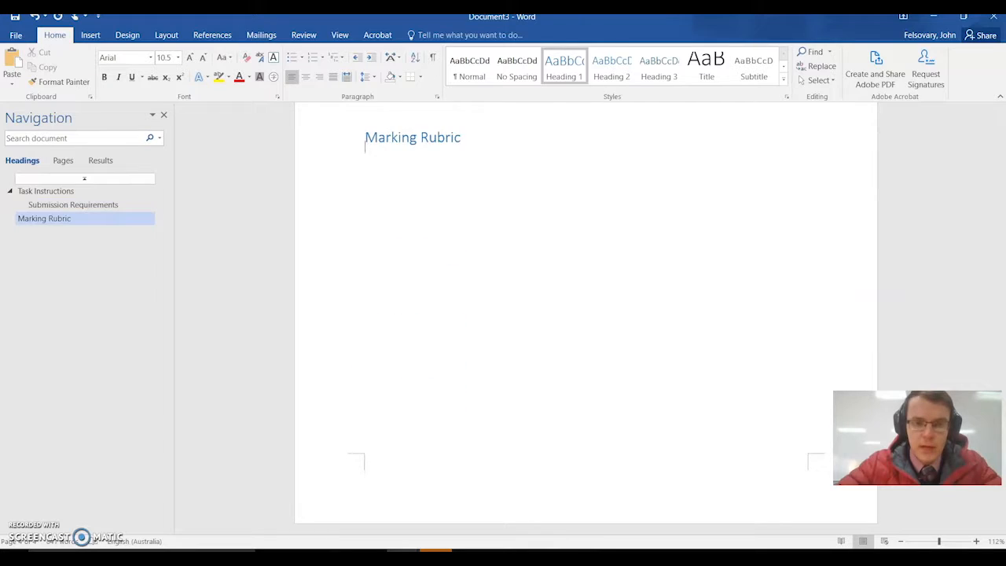
{"action": "key", "text": "BackSpace"}
{"action": "key", "text": "BackSpace"}
{"action": "key", "text": "BackSpace"}
{"action": "key", "text": "BackSpace"}
{"action": "key", "text": "BackSpace"}
{"action": "key", "text": "BackSpace"}
{"action": "key", "text": "BackSpace"}
{"action": "key", "text": "BackSpace"}
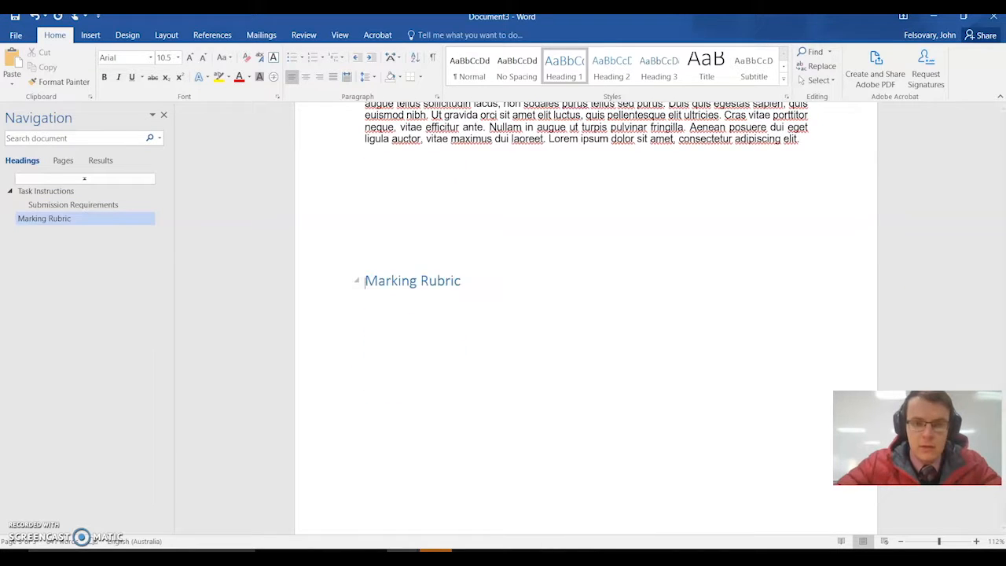
{"action": "key", "text": "BackSpace"}
{"action": "key", "text": "BackSpace"}
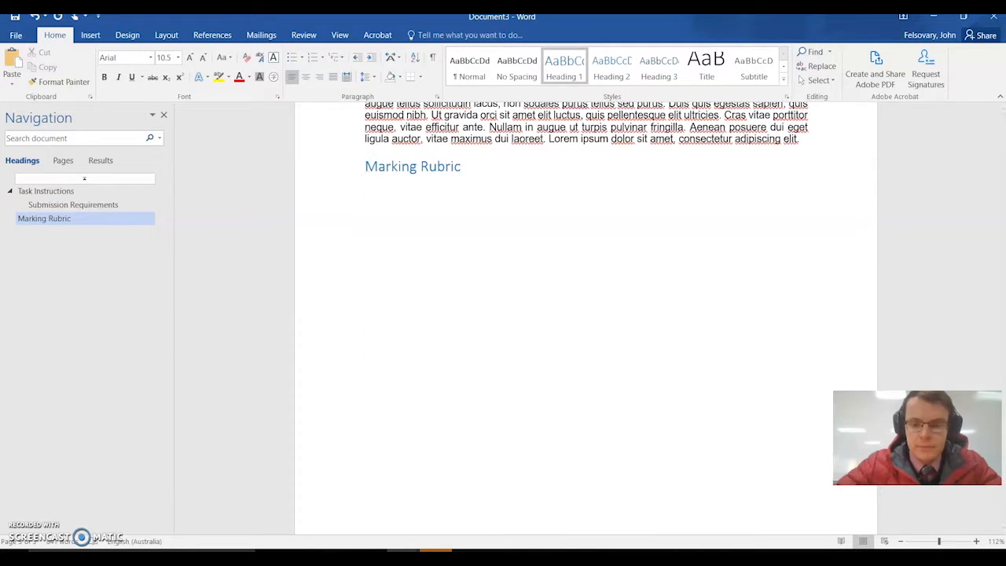
- Add a blank line and a page break immediately before the Marking Rubric heading
{"action": "key", "text": "Return"}
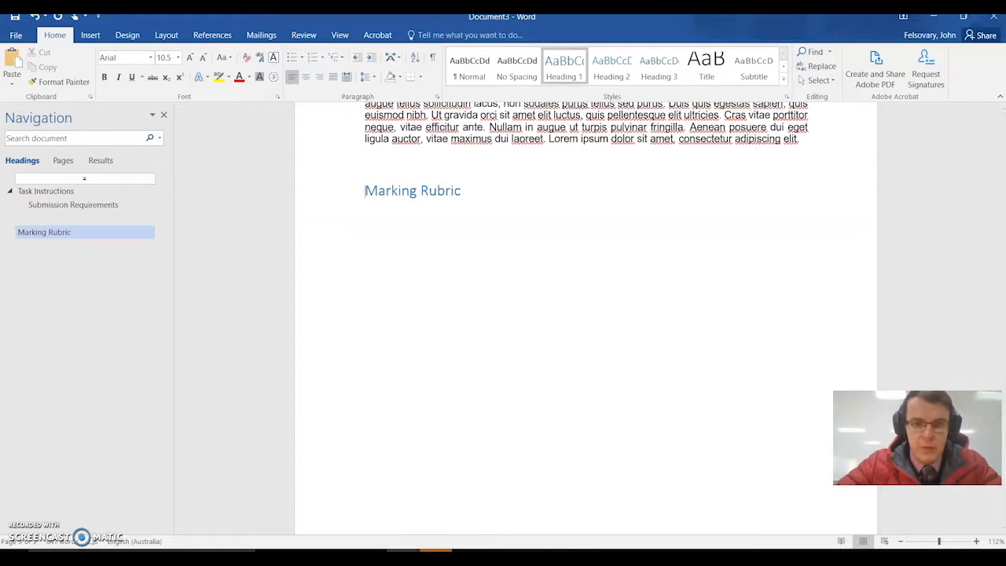
{"action": "left_click", "coordinate": [91, 35]}
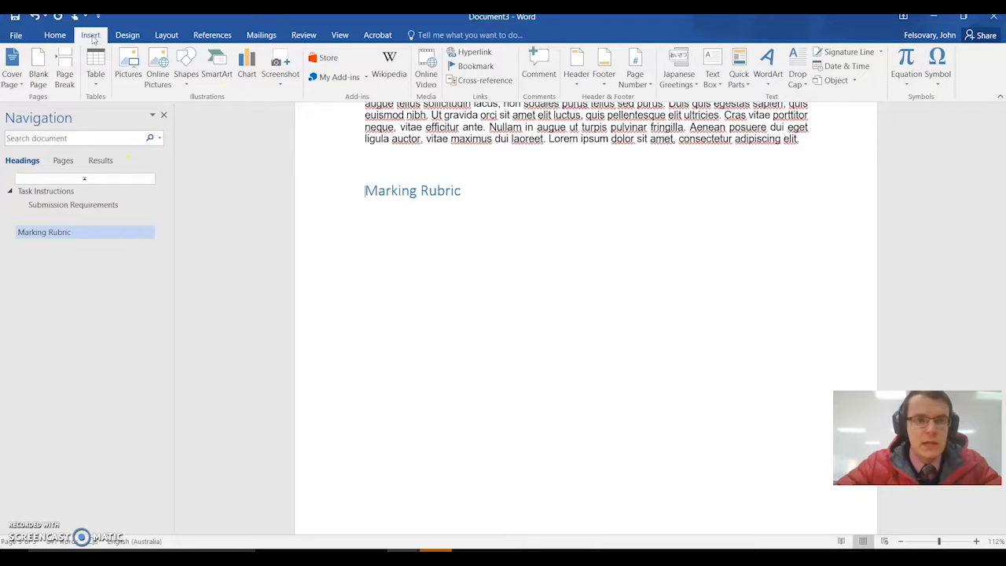
{"action": "left_click", "coordinate": [70, 71]}
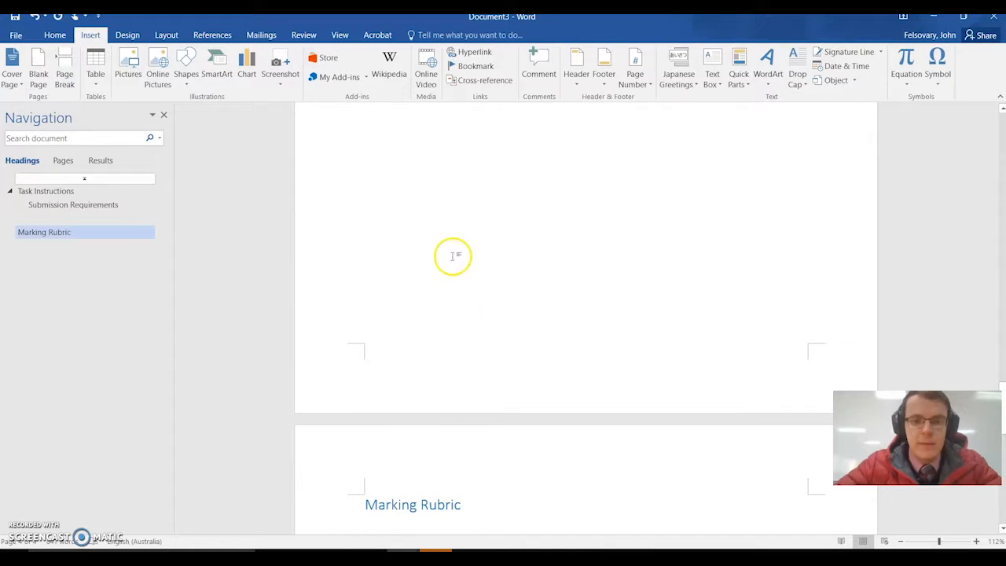
- Paste six more copies of the placeholder paragraph at the end of the Submission Requirements text, then check the Marking Rubric heading's page position
{"action": "scroll", "coordinate": [433, 293], "scroll_direction": "up", "scroll_amount": 7}
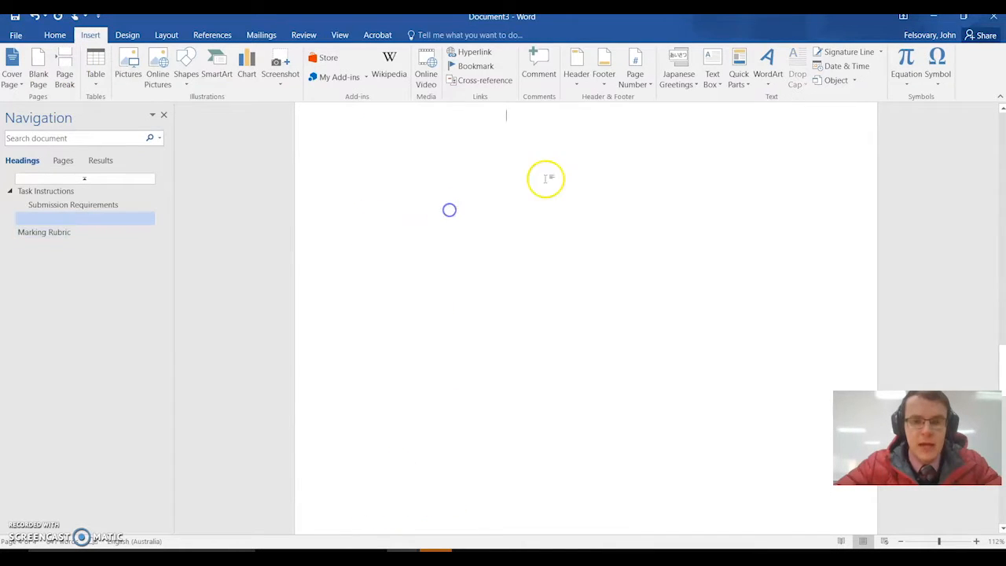
{"action": "type", "text": "Quisque lacus velit, posuere sit amet arcu dignissim, rutrum ultricies libero. Nullam ullamcorper convallis justo nec consequat. Phasellus ut imperdiet metus. Donec sed aliquam nunc, a congue metus. Integer id faucibus metus, a commodo quam. Aliquam tempor, eros vitae ornare convallis, augue tellus sollicitudin lacus, non sodales purus tellus sed purus. Duis quis egestas sapien, quis euismod nibh. Ut gravida orci sit amet elit luctus, quis pellentesque elit ultricies. Cras vitae porttitor neque, vitae efficitur ante. Nullam in augue ut turpis pulvinar fringilla. Aenean posuere dui eget ligula auctor, vitae maximus dui laoreet. Lorem ipsum dolor sit amet, consectetur adipiscing elit."}
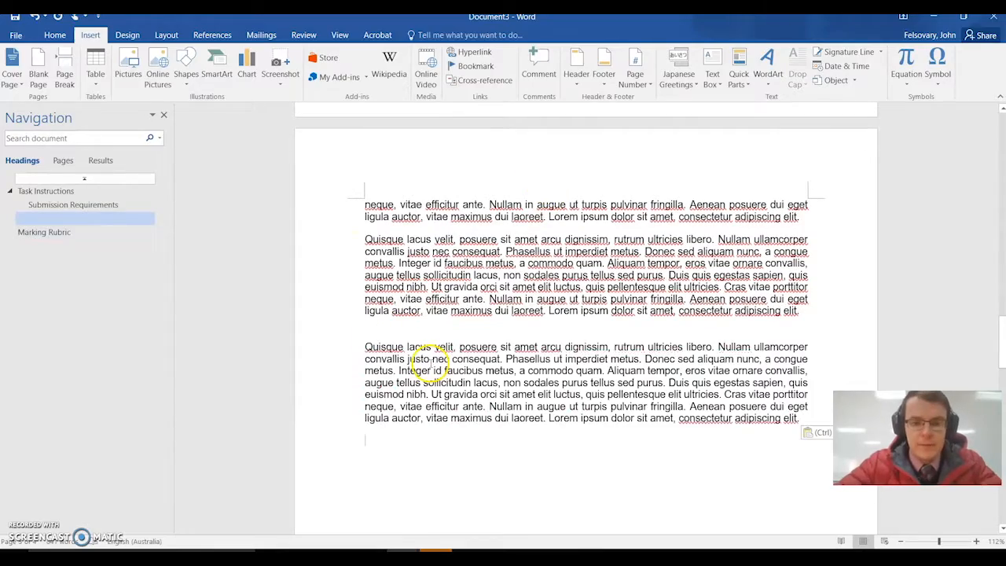
{"action": "key", "text": "ctrl+v"}
{"action": "key", "text": "ctrl+v"}
{"action": "key", "text": "ctrl+v"}
{"action": "key", "text": "ctrl+v"}
{"action": "key", "text": "ctrl+v"}
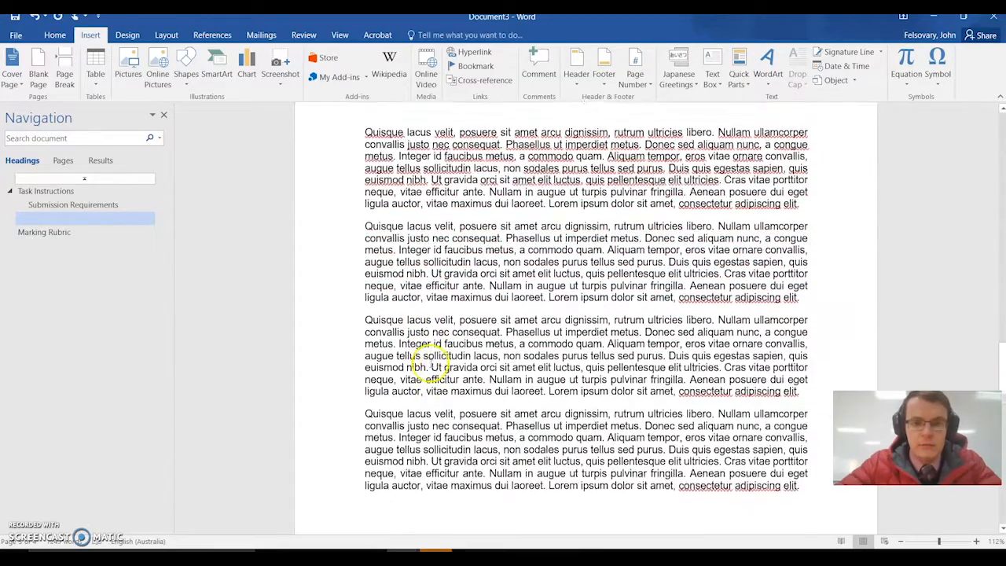
{"action": "scroll", "coordinate": [478, 428], "scroll_direction": "down", "scroll_amount": 10}
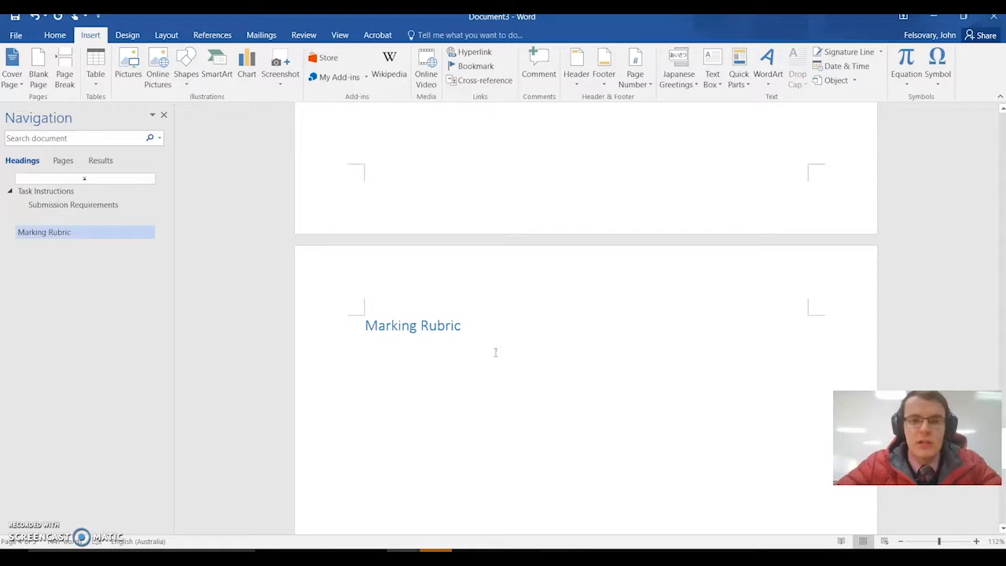
- Insert a page break before the Task Instructions heading to create a blank page after the cover page
{"action": "scroll", "coordinate": [499, 270], "scroll_direction": "up", "scroll_amount": 10}
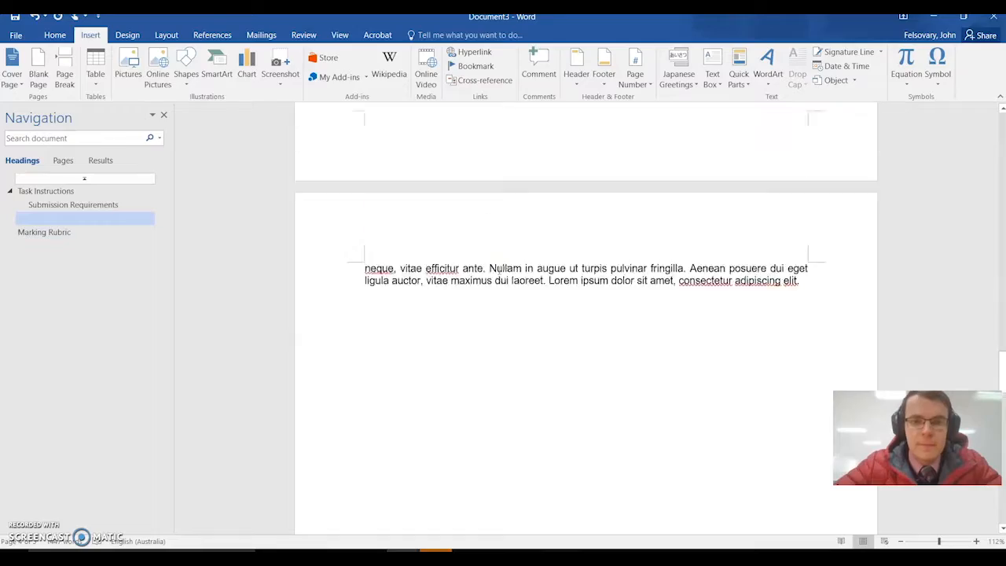
{"action": "scroll", "coordinate": [500, 270], "scroll_direction": "up", "scroll_amount": 10}
{"action": "left_click", "coordinate": [495, 318]}
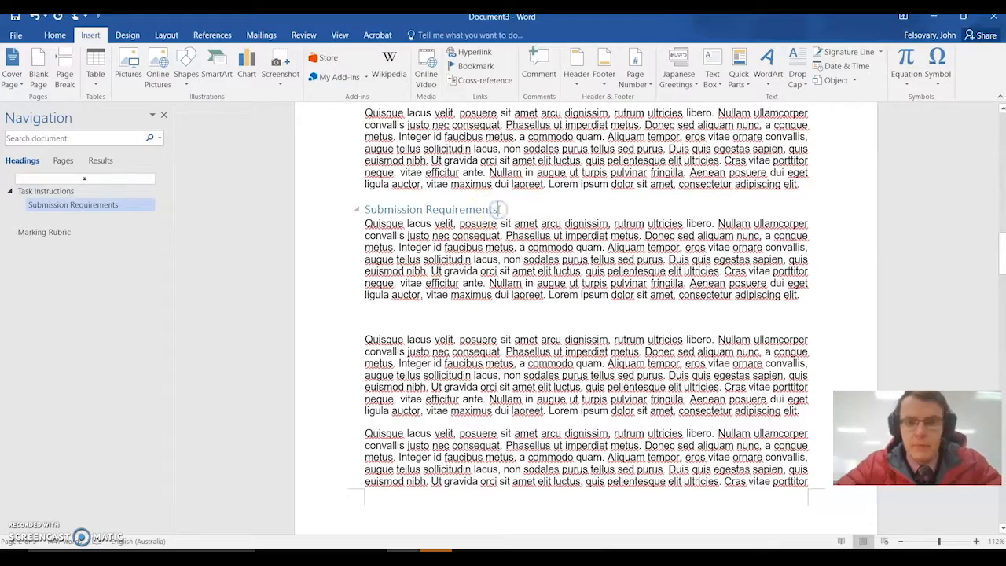
{"action": "scroll", "coordinate": [555, 220], "scroll_direction": "up", "scroll_amount": 3}
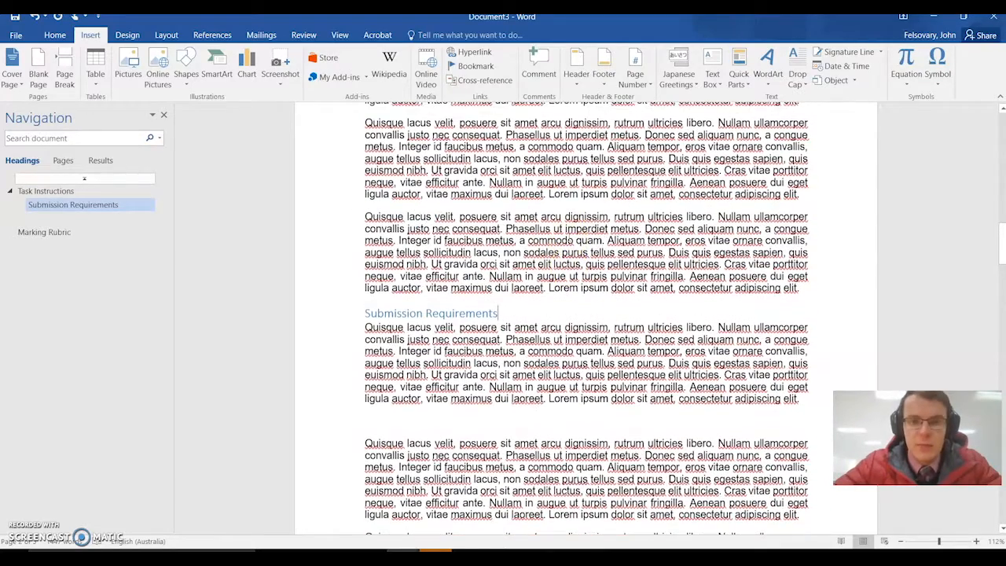
{"action": "scroll", "coordinate": [612, 204], "scroll_direction": "up", "scroll_amount": 9}
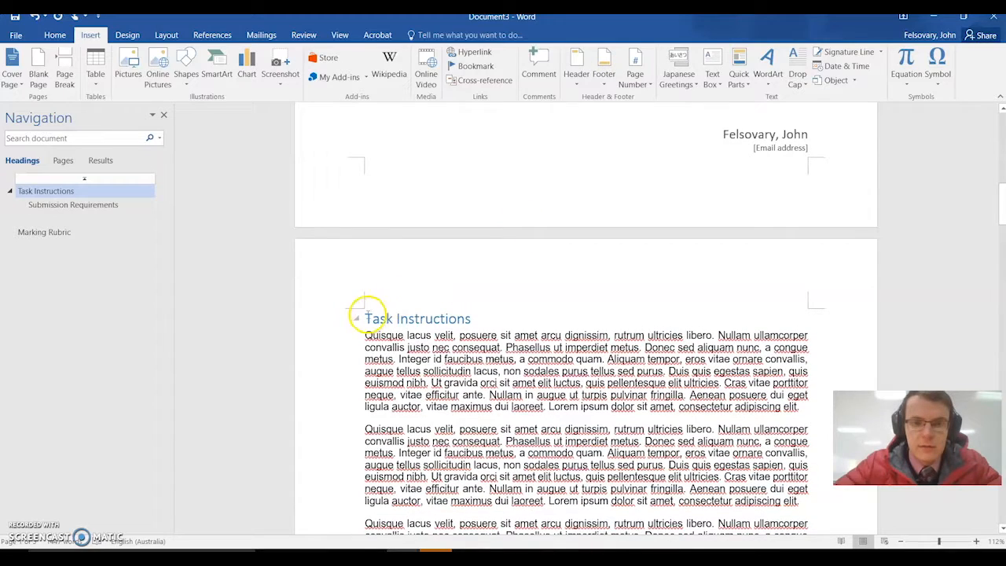
{"action": "scroll", "coordinate": [539, 288], "scroll_direction": "down", "scroll_amount": 3}
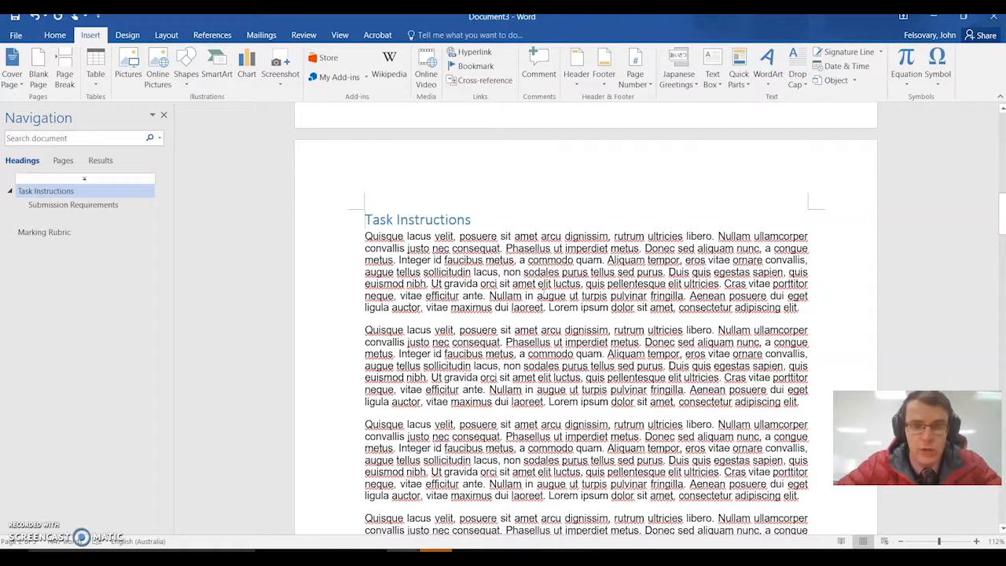
{"action": "scroll", "coordinate": [553, 194], "scroll_direction": "up", "scroll_amount": 5}
{"action": "scroll", "coordinate": [552, 194], "scroll_direction": "down", "scroll_amount": 2}
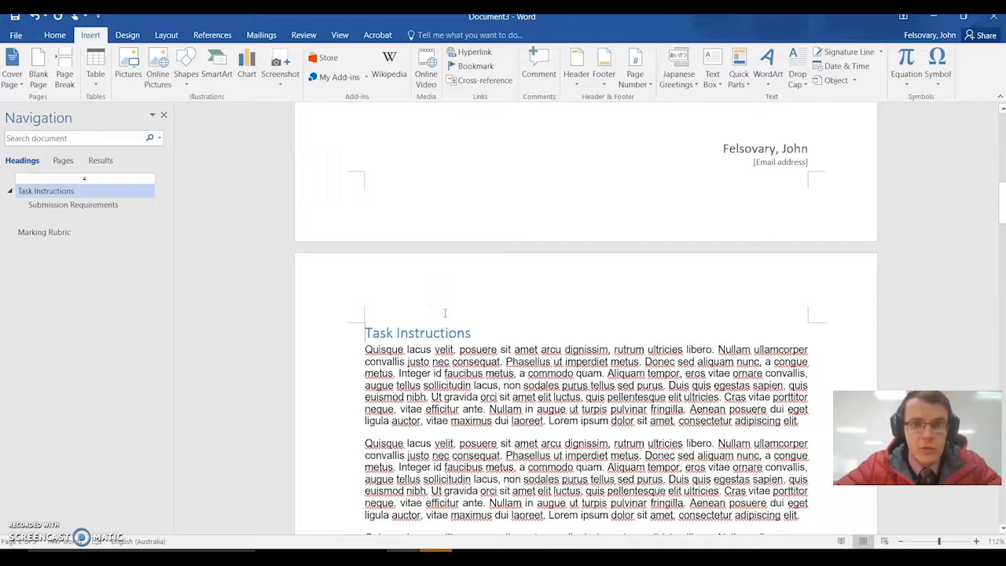
{"action": "key", "text": "ctrl+Return"}
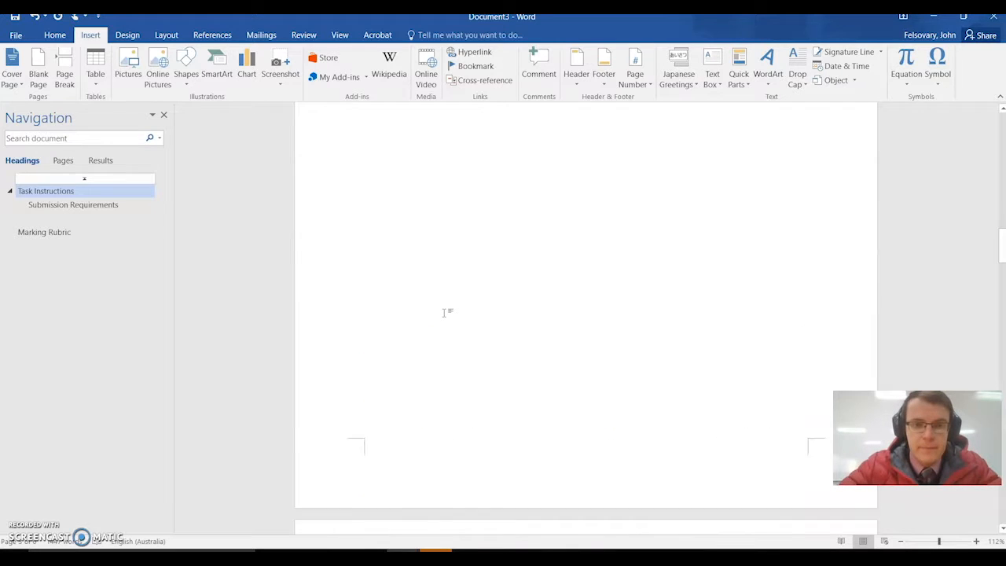
- Insert an Automatic Table 1 table of contents at the start of the blank page following the cover page
{"action": "scroll", "coordinate": [418, 235], "scroll_direction": "up", "scroll_amount": 2}
{"action": "left_click", "coordinate": [418, 235]}
{"action": "scroll", "coordinate": [471, 214], "scroll_direction": "up", "scroll_amount": 4}
{"action": "left_click", "coordinate": [380, 263]}
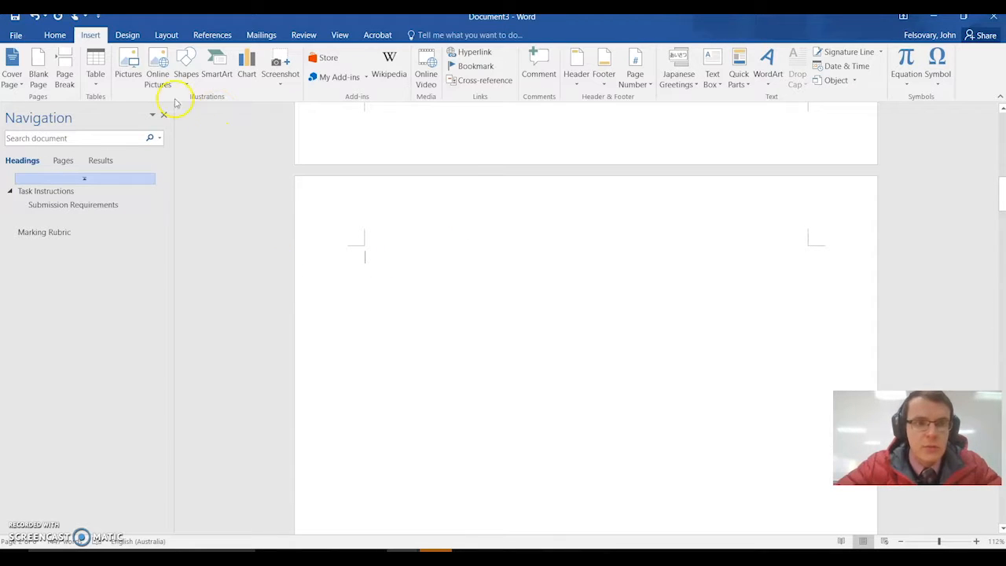
{"action": "left_click", "coordinate": [218, 36]}
{"action": "left_click", "coordinate": [31, 84]}
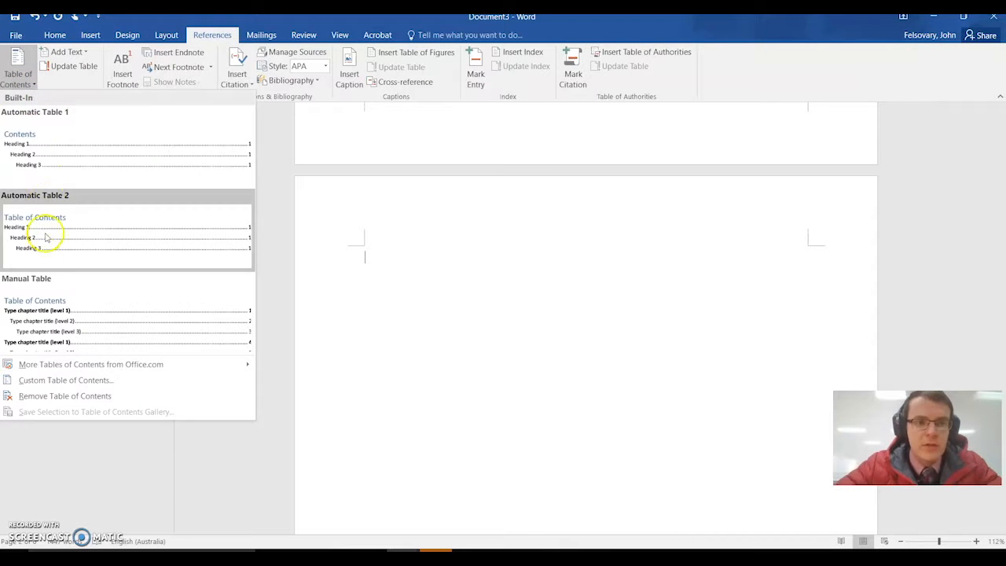
{"action": "left_click", "coordinate": [66, 140]}
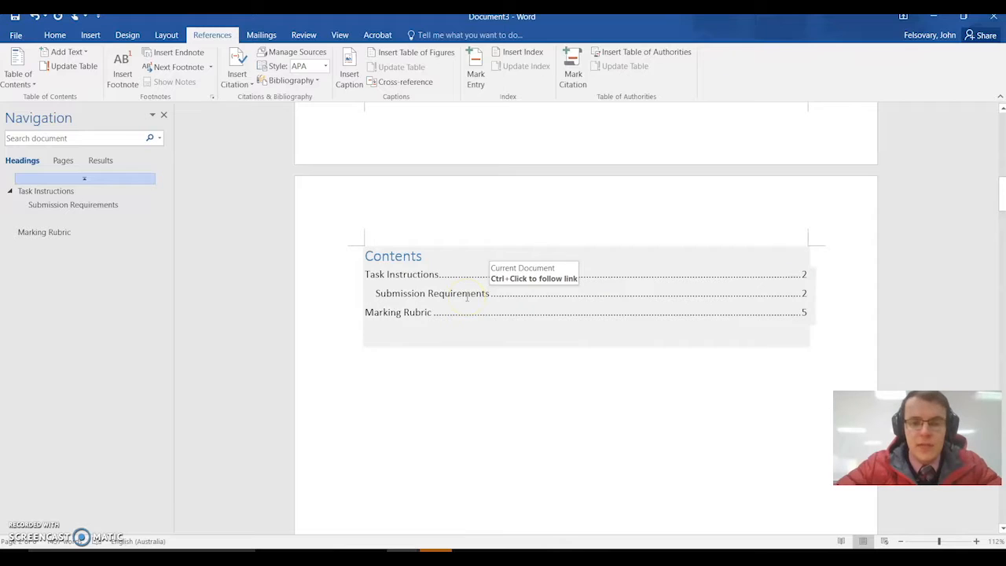
{"action": "left_click", "coordinate": [411, 360]}
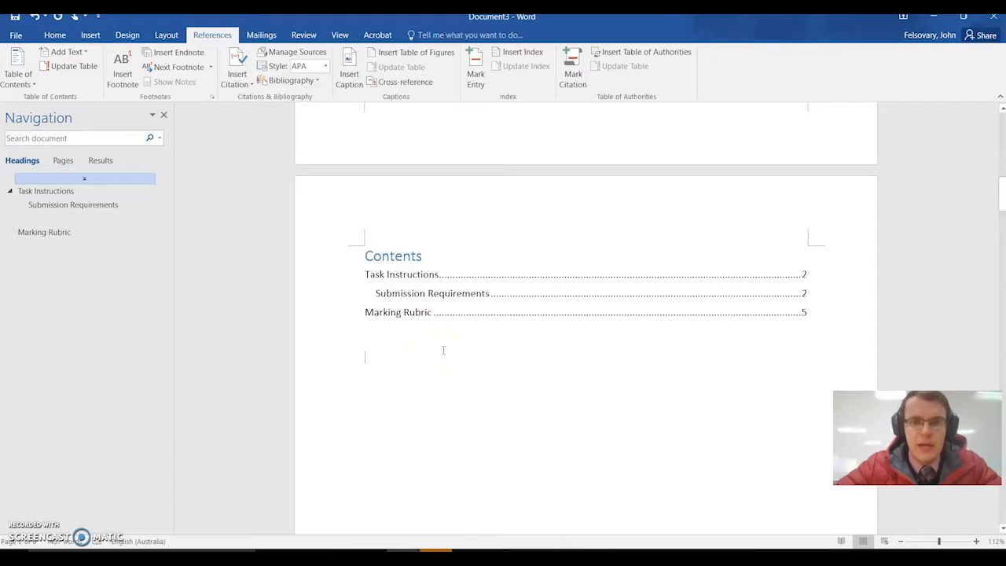
- Update the entire table of contents, including its headings and page numbers
{"action": "left_click", "coordinate": [444, 304]}
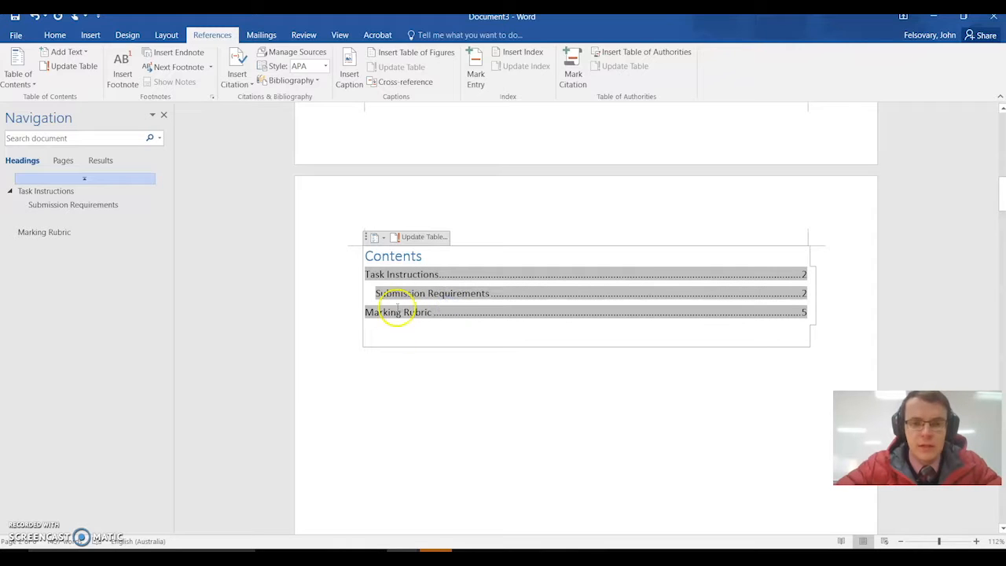
{"action": "left_click", "coordinate": [424, 236]}
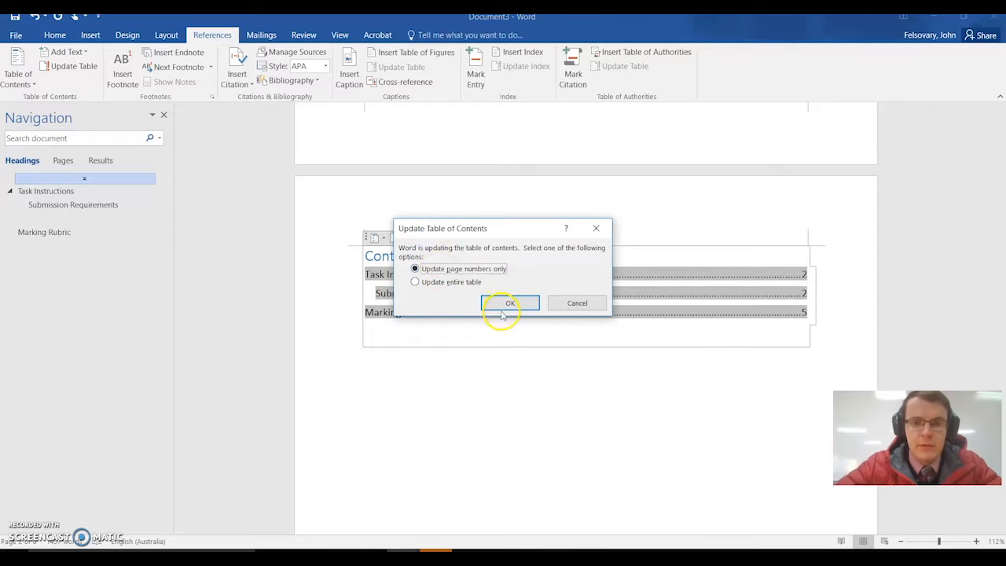
{"action": "left_click", "coordinate": [459, 282]}
{"action": "left_click", "coordinate": [510, 302]}
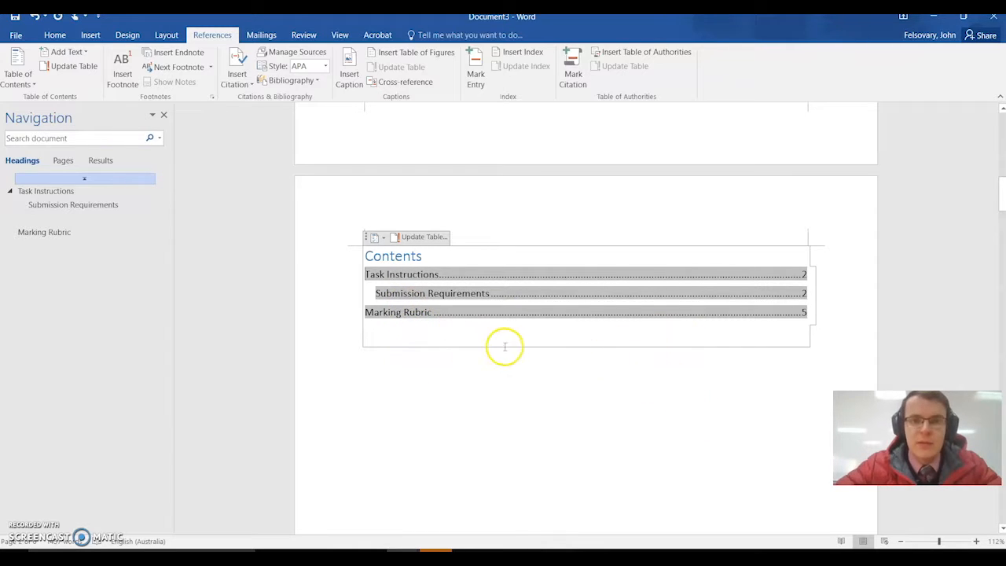
{"action": "left_click", "coordinate": [463, 359]}
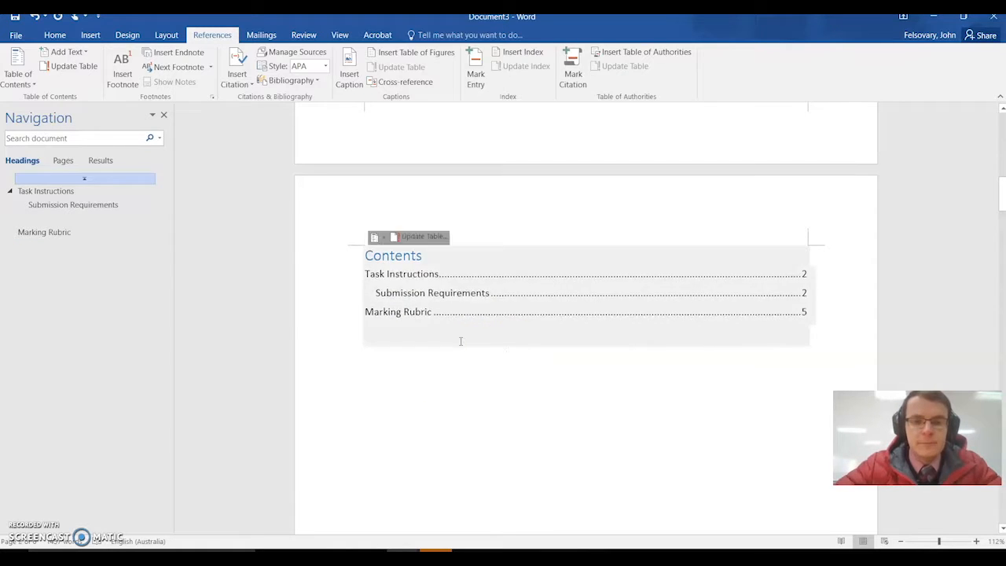
- Follow the contents link to the Marking Rubric heading and add Plain Number 3 page numbers in the footer just above that page
{"action": "left_click", "coordinate": [460, 314], "text": "ctrl"}
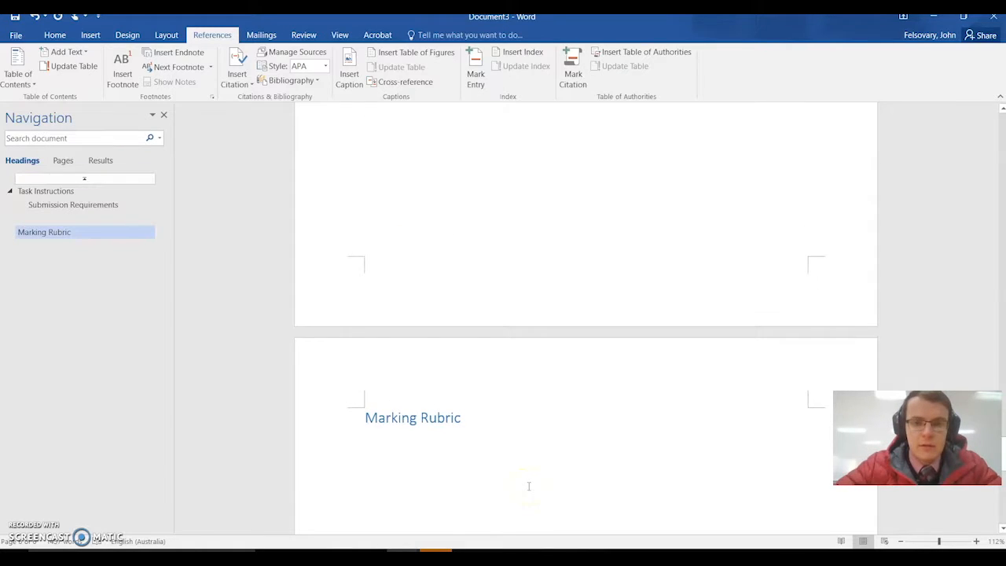
{"action": "double_click", "coordinate": [535, 295]}
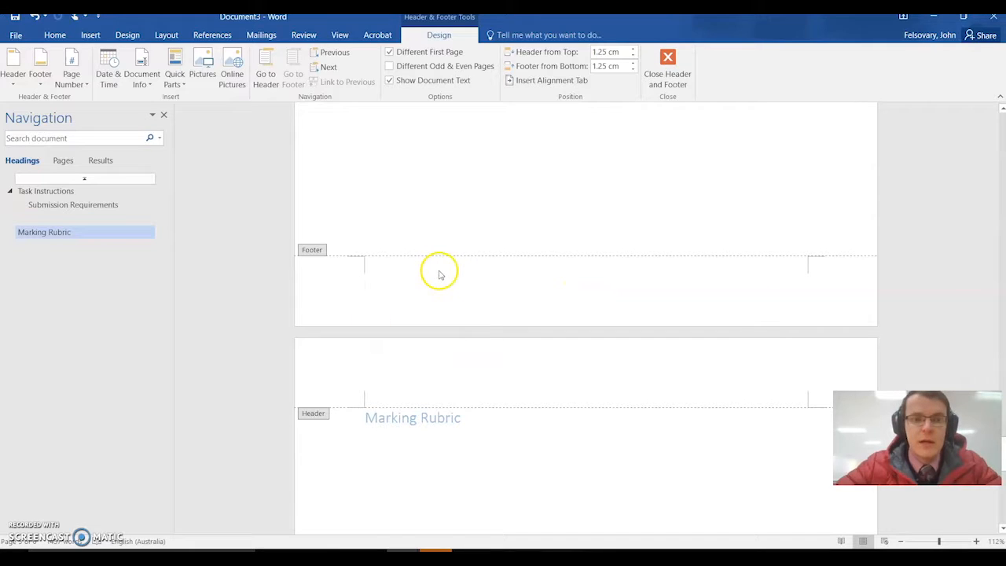
{"action": "left_click", "coordinate": [77, 79]}
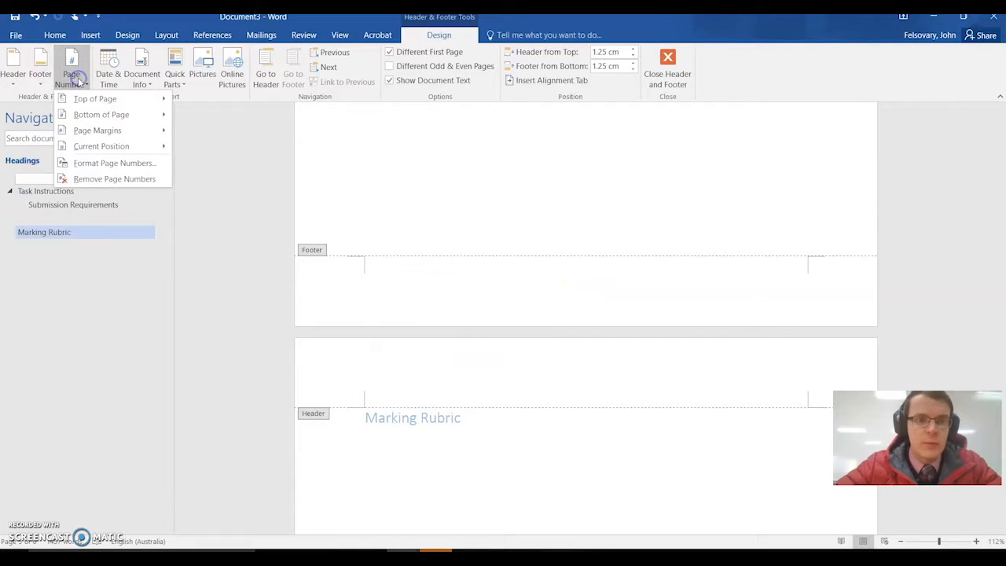
{"action": "mouse_move", "coordinate": [72, 115]}
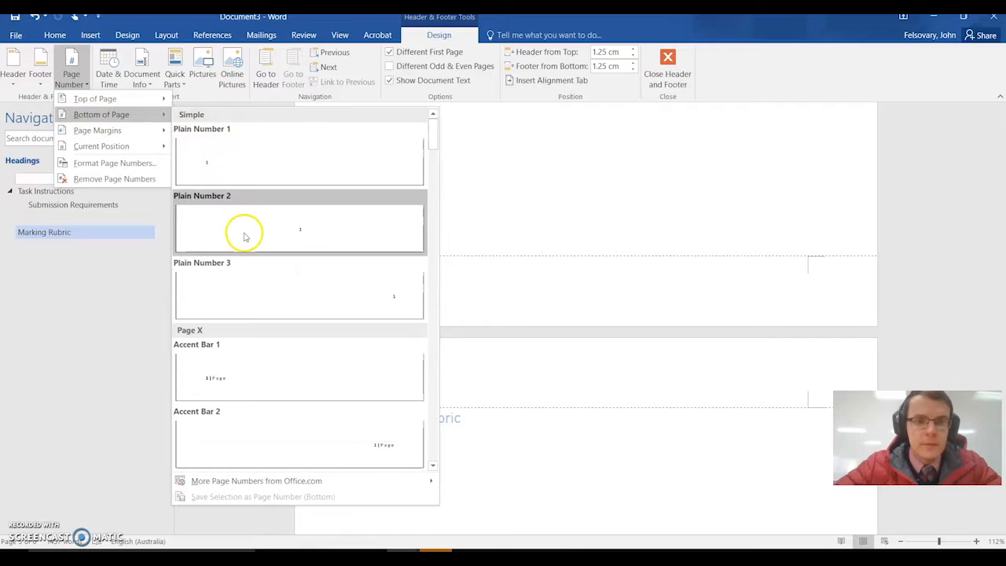
{"action": "left_click", "coordinate": [299, 279]}
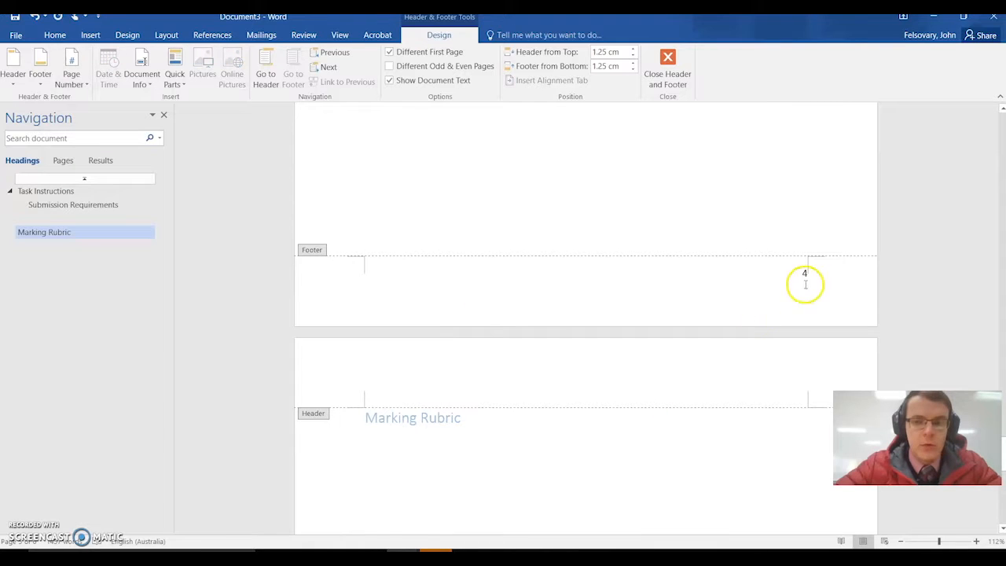
{"action": "left_click", "coordinate": [550, 285]}
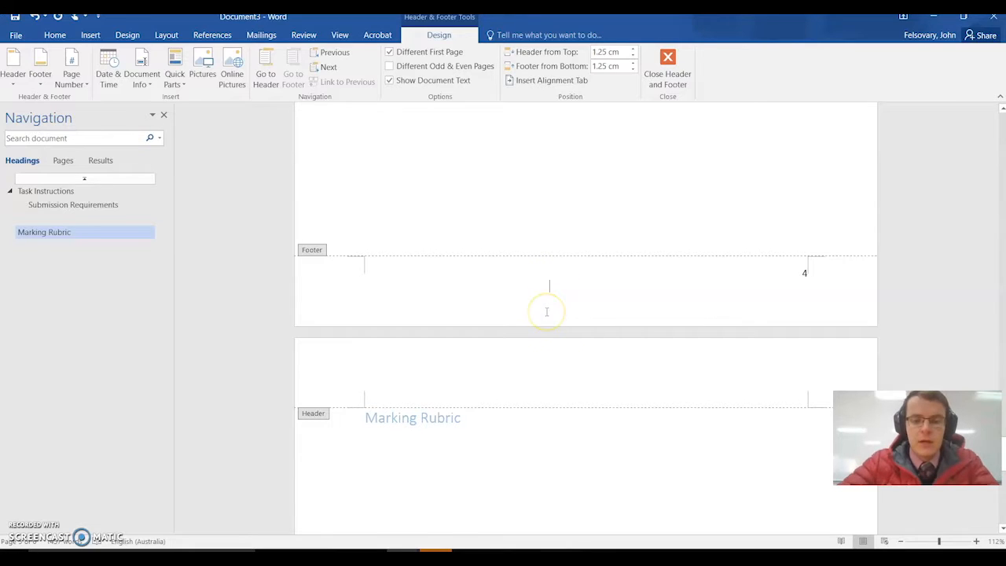
{"action": "type", "text": "John Felsovary"}
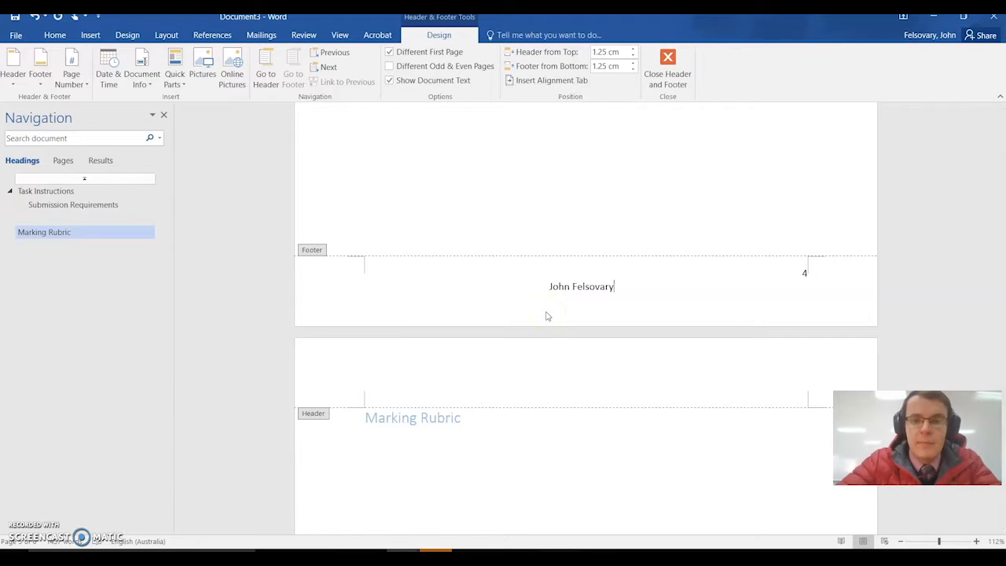
{"action": "triple_click", "coordinate": [550, 286]}
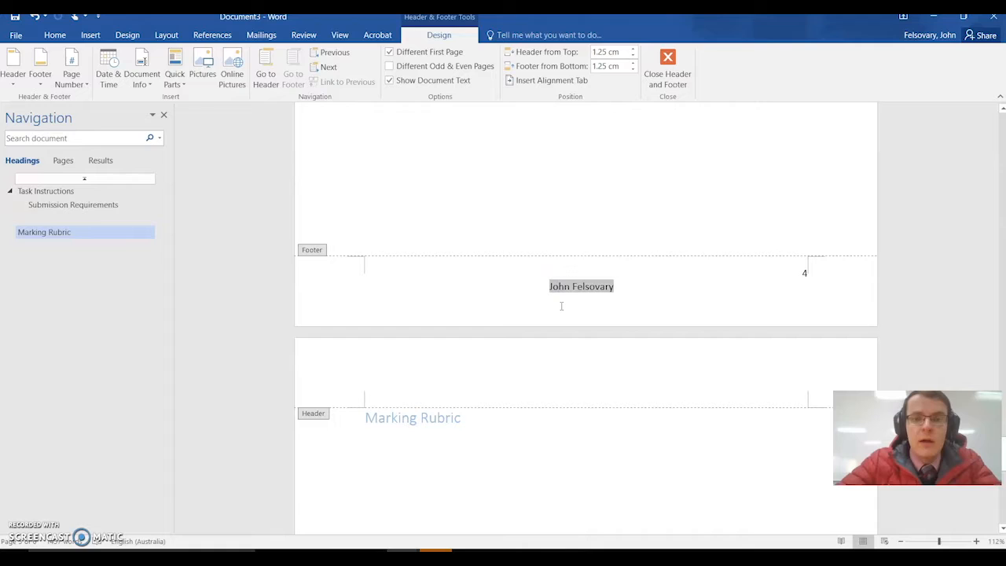
{"action": "key", "text": "Delete"}
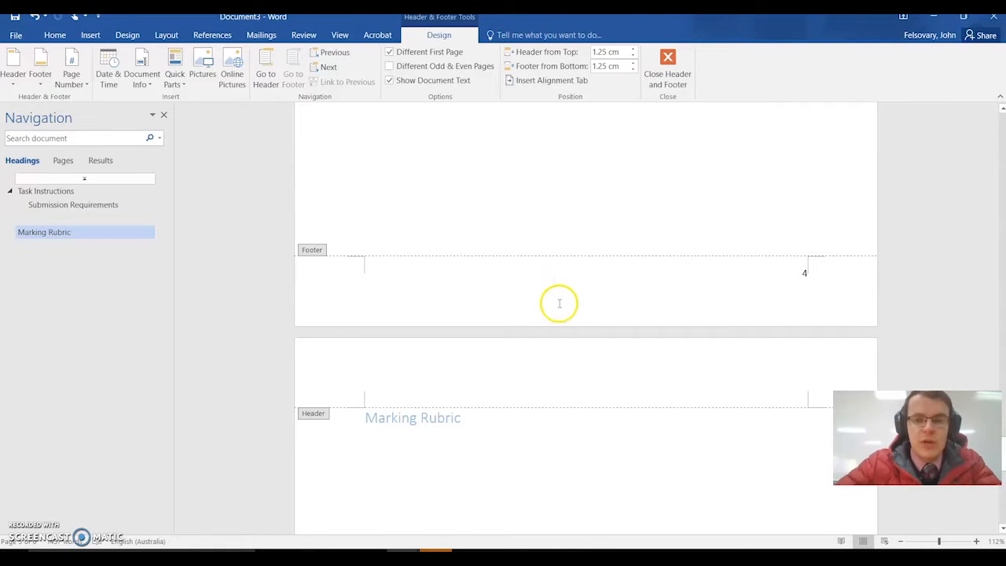
- Add the centred footer text "Assessment Task 1 – Favourite Food" on the line below the page number and return to the document body
{"action": "type", "text": "A"}
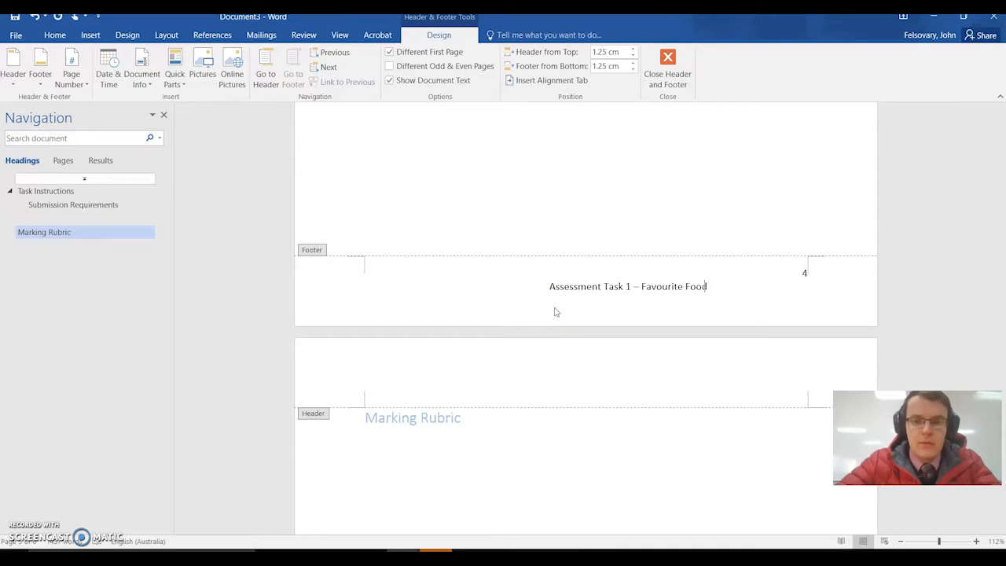
{"action": "left_click", "coordinate": [550, 287]}
{"action": "triple_click", "coordinate": [548, 286]}
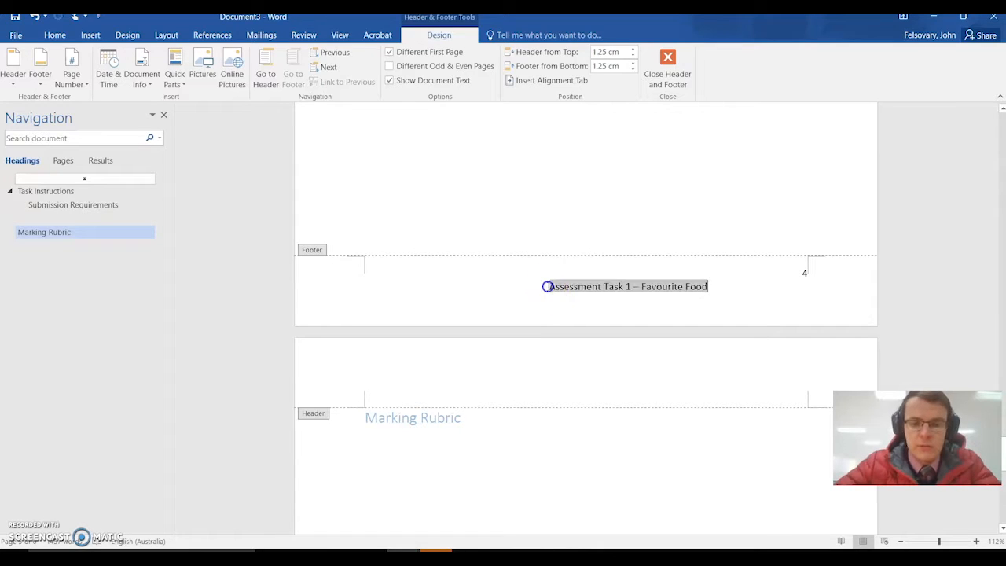
{"action": "left_click", "coordinate": [54, 35]}
{"action": "left_click", "coordinate": [306, 76]}
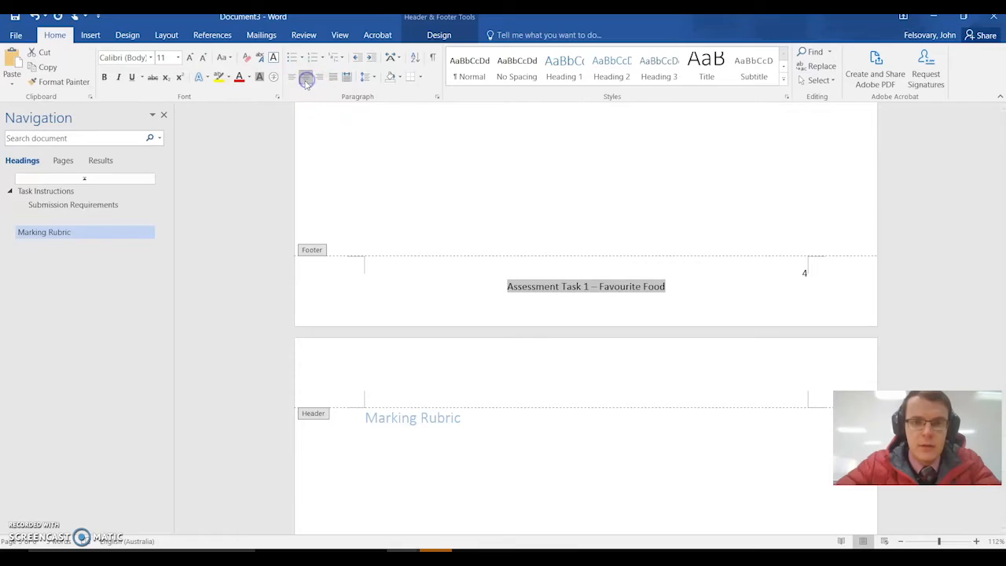
{"action": "double_click", "coordinate": [602, 194]}
- Go back to the start of the document and review the cover page's title, subtitle, abstract and author details
{"action": "scroll", "coordinate": [251, 443], "scroll_direction": "up", "scroll_amount": 20}
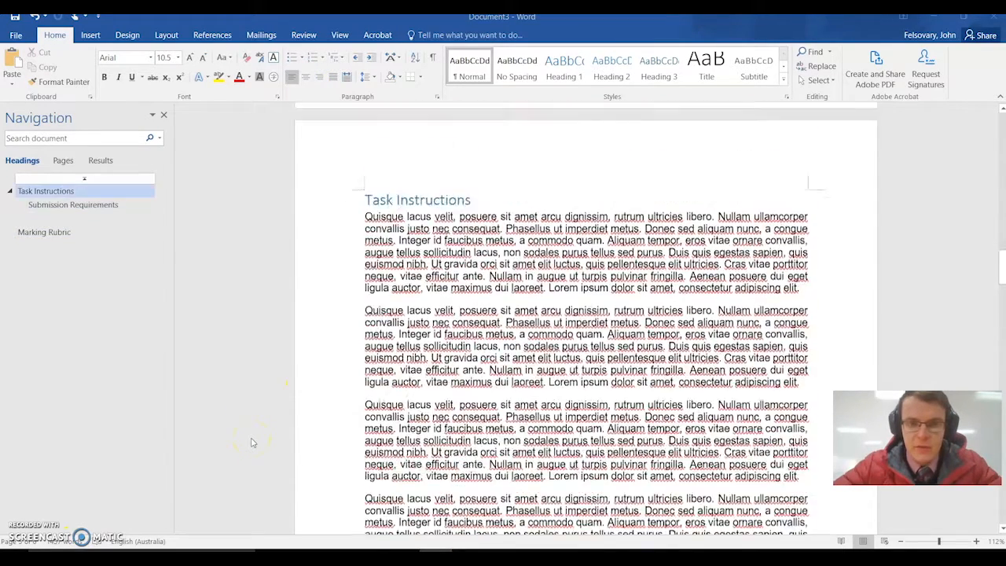
{"action": "scroll", "coordinate": [251, 442], "scroll_direction": "up", "scroll_amount": 10}
{"action": "scroll", "coordinate": [252, 442], "scroll_direction": "down", "scroll_amount": 4}
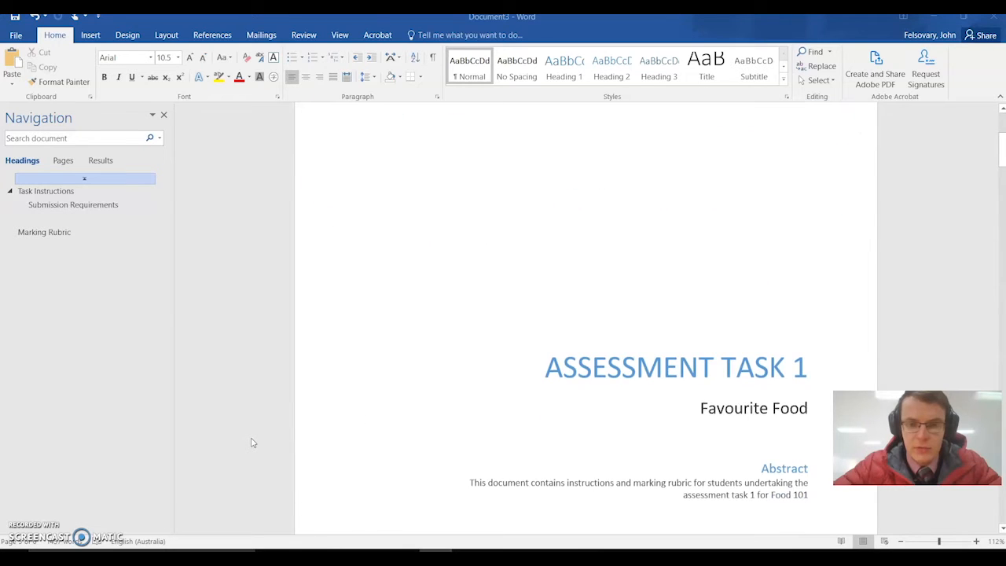
{"action": "scroll", "coordinate": [251, 442], "scroll_direction": "down", "scroll_amount": 2}
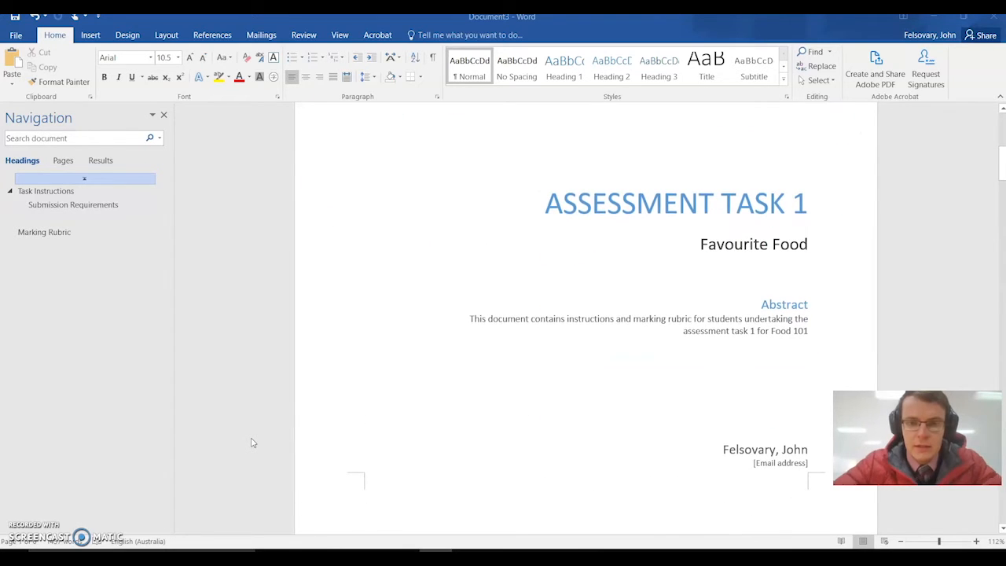